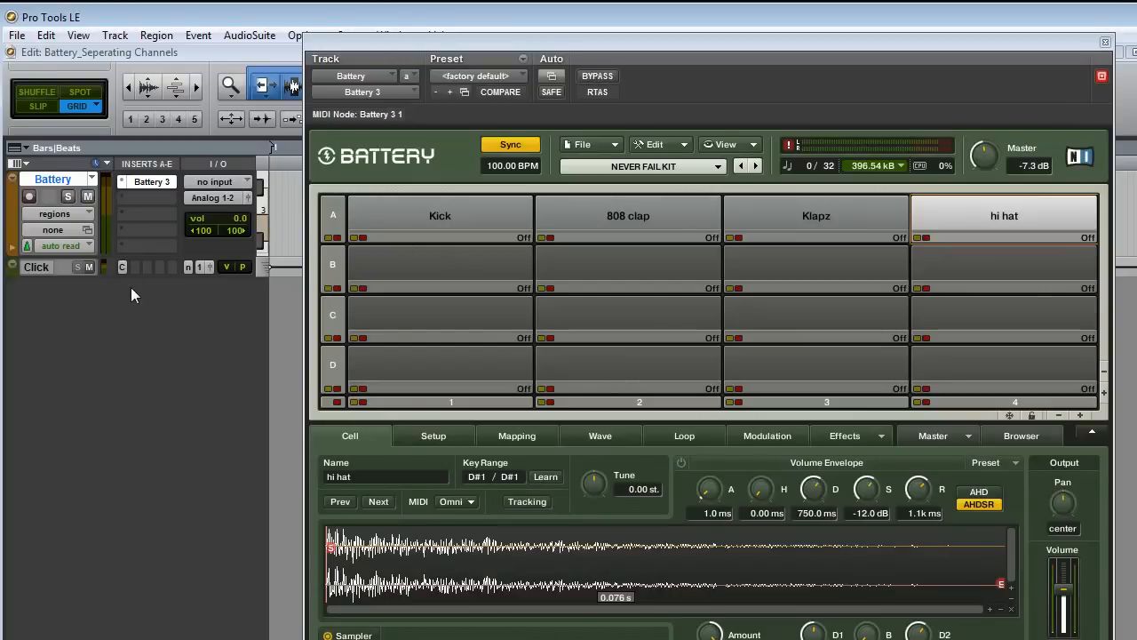
Move the Battery plug-in window out of the way and create four new MIDI tracks in ticks.
{"action": "key", "text": "space"}
{"action": "left_click_drag", "start_coordinate": [450, 45], "coordinate": [450, 639]}
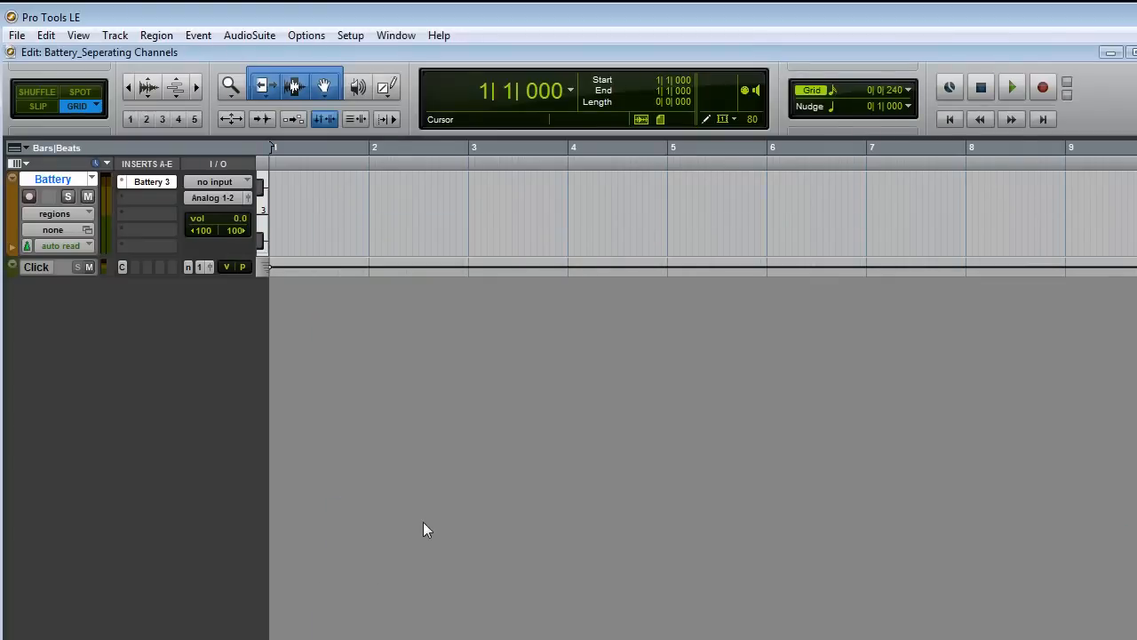
{"action": "key", "text": "ctrl+shift+n"}
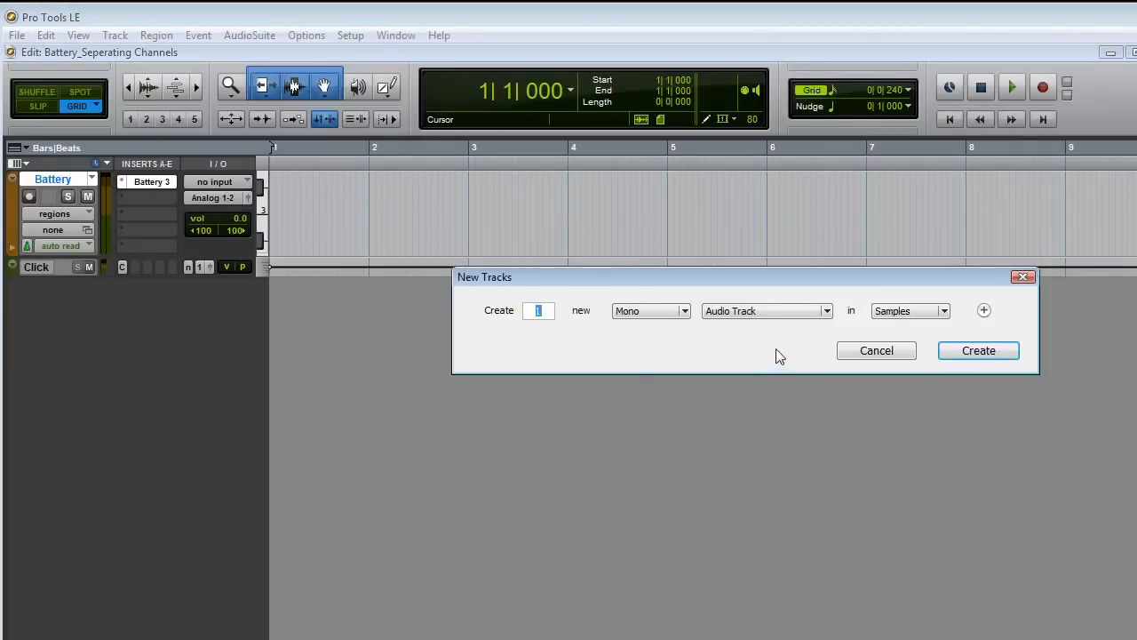
{"action": "key", "text": "ctrl+Down"}
{"action": "key", "text": "ctrl+Down"}
{"action": "key", "text": "ctrl+Down"}
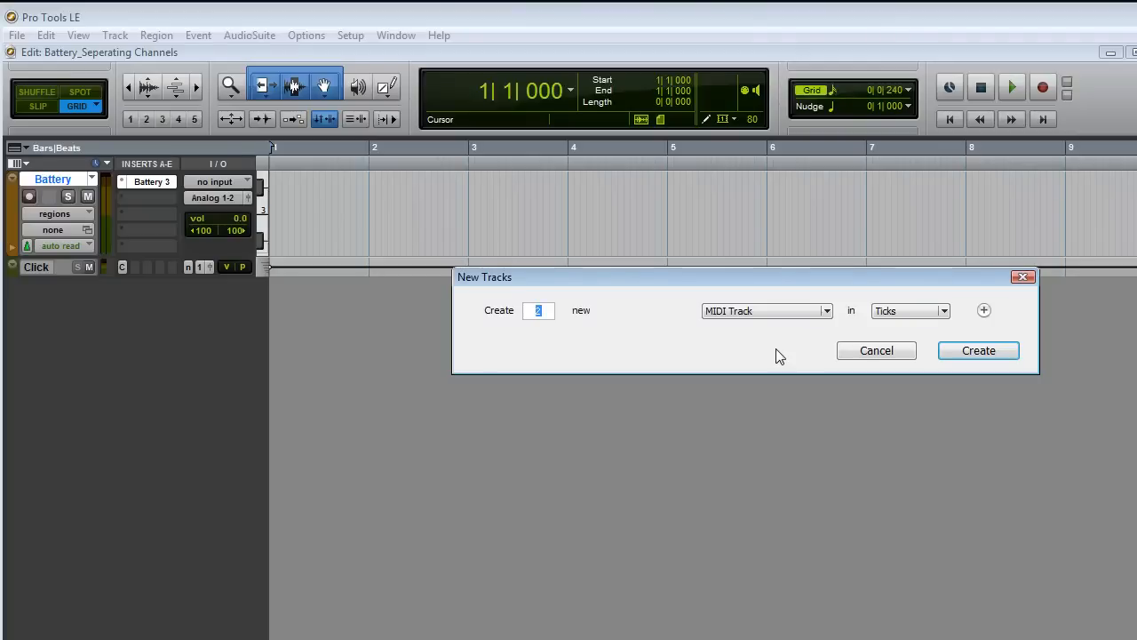
{"action": "left_click", "coordinate": [978, 351]}
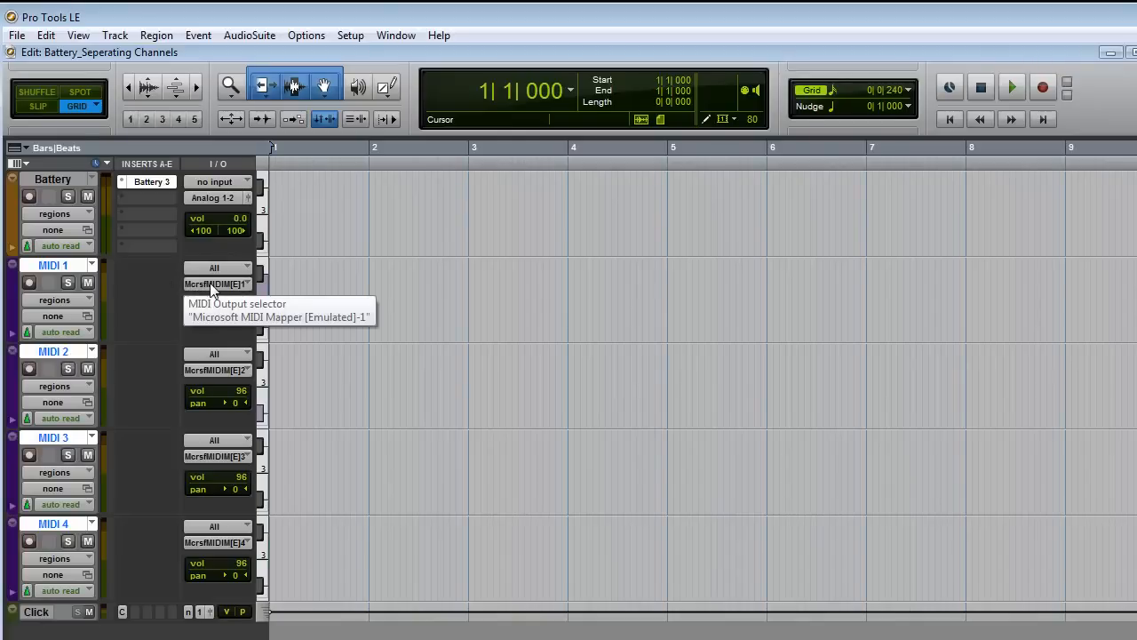
{"action": "left_click", "coordinate": [50, 179]}
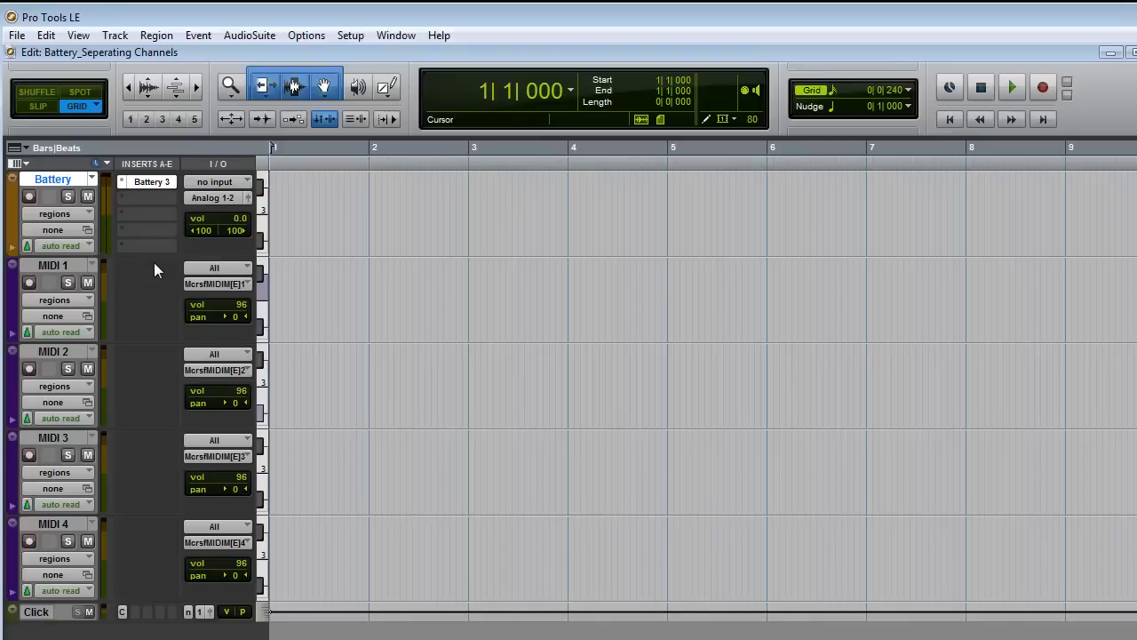
{"action": "key", "text": "ctrl+shift+n"}
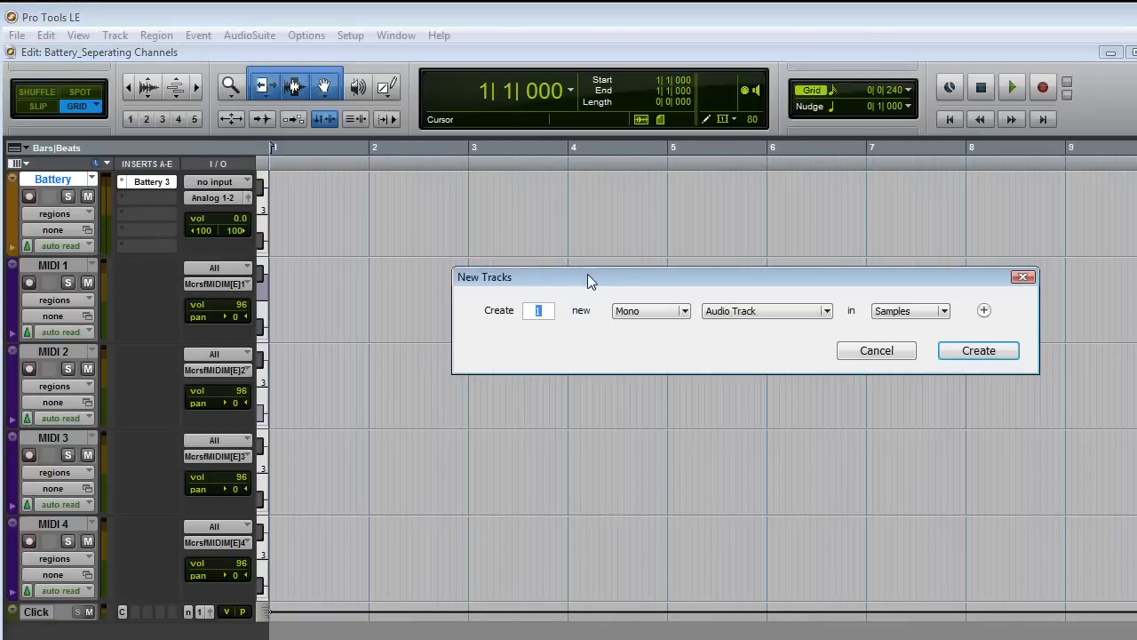
{"action": "left_click_drag", "start_coordinate": [587, 281], "coordinate": [437, 183]}
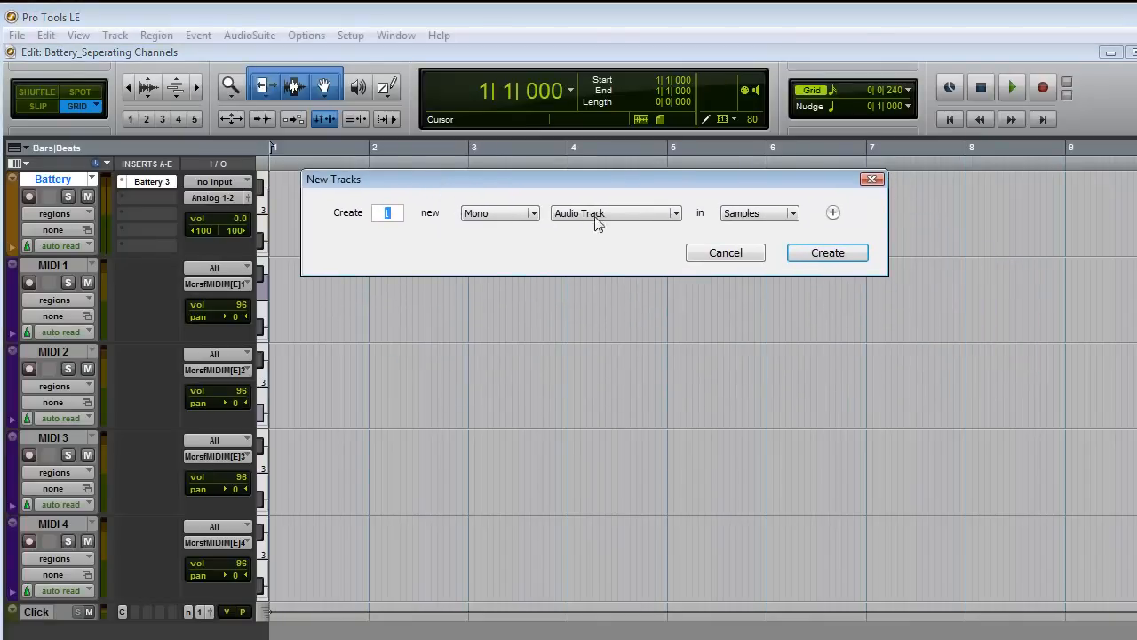
{"action": "left_click", "coordinate": [677, 216]}
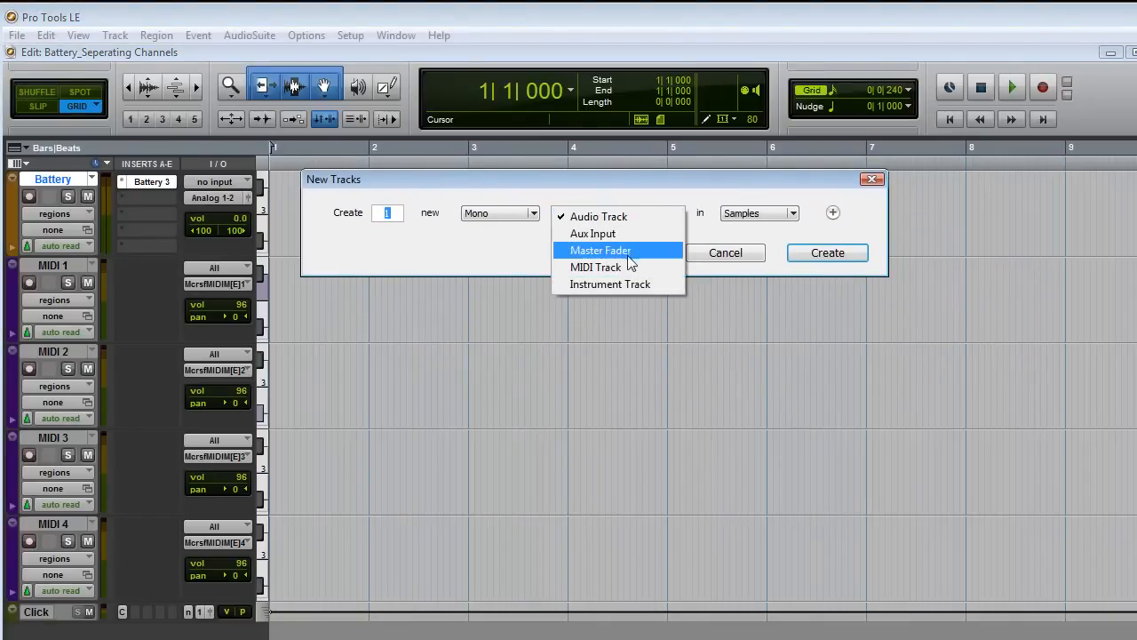
{"action": "left_click", "coordinate": [631, 285]}
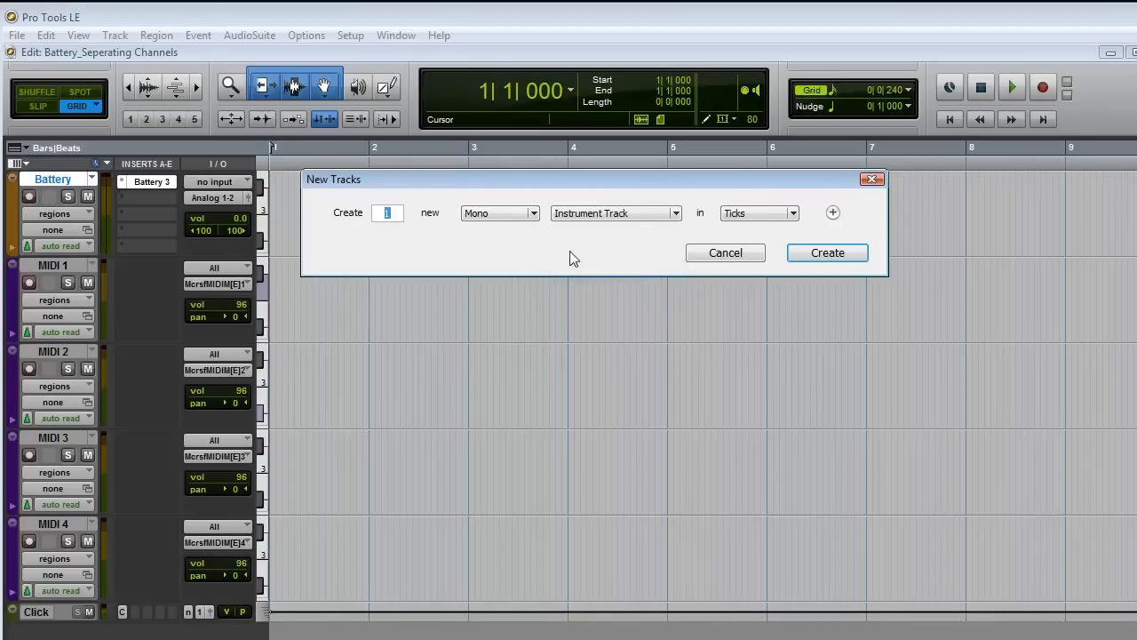
{"action": "left_click", "coordinate": [533, 216]}
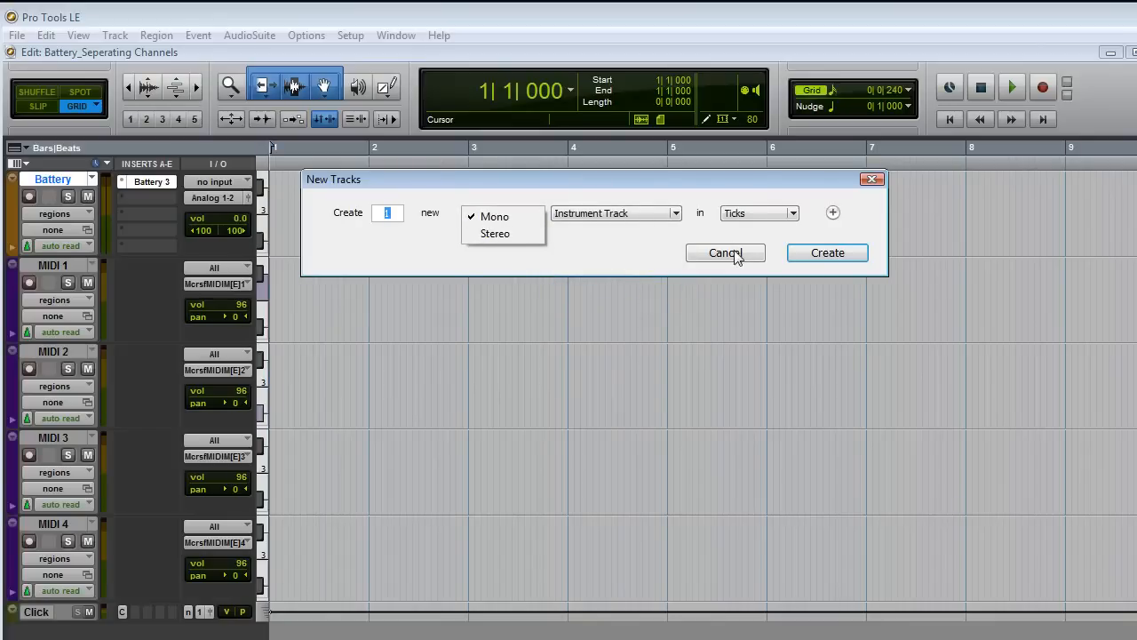
{"action": "left_click", "coordinate": [710, 256]}
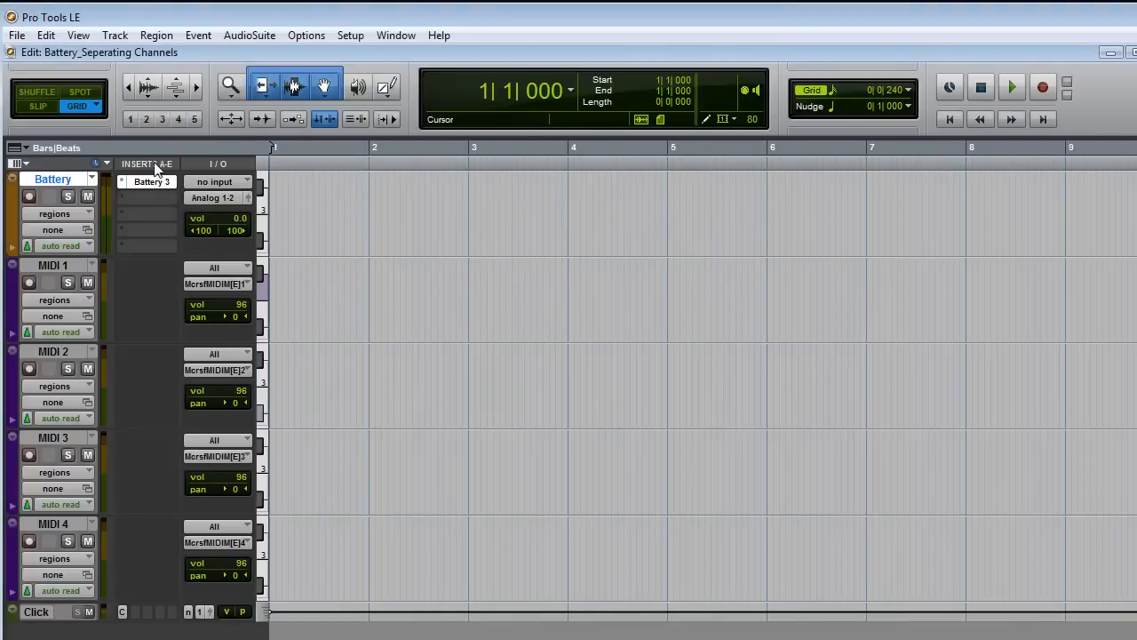
{"action": "left_click", "coordinate": [26, 164]}
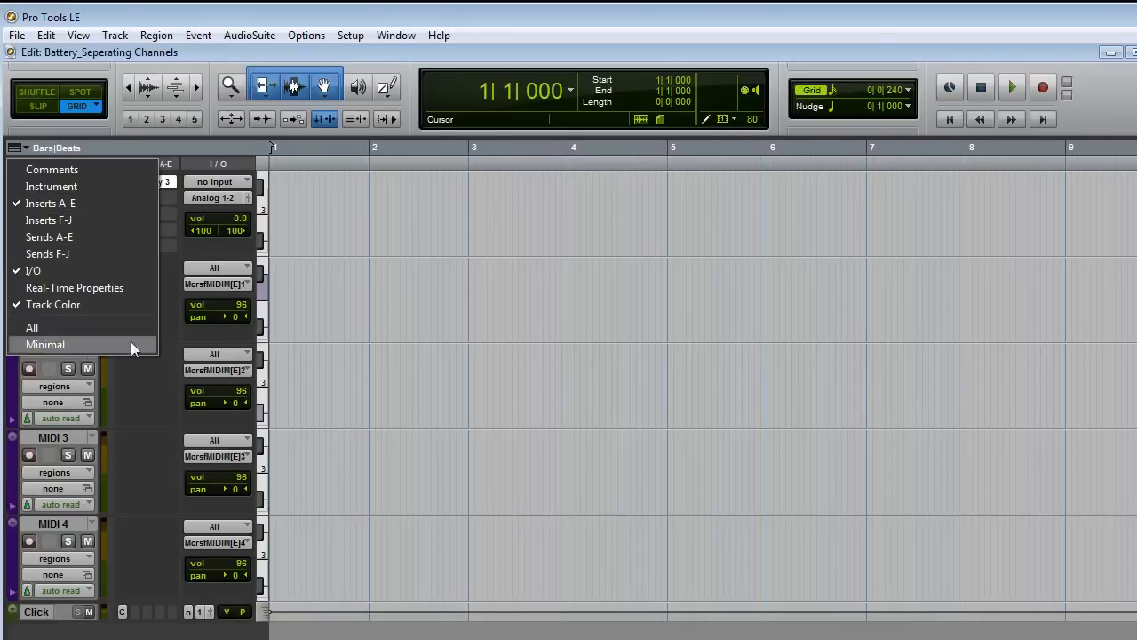
{"action": "left_click", "coordinate": [144, 451]}
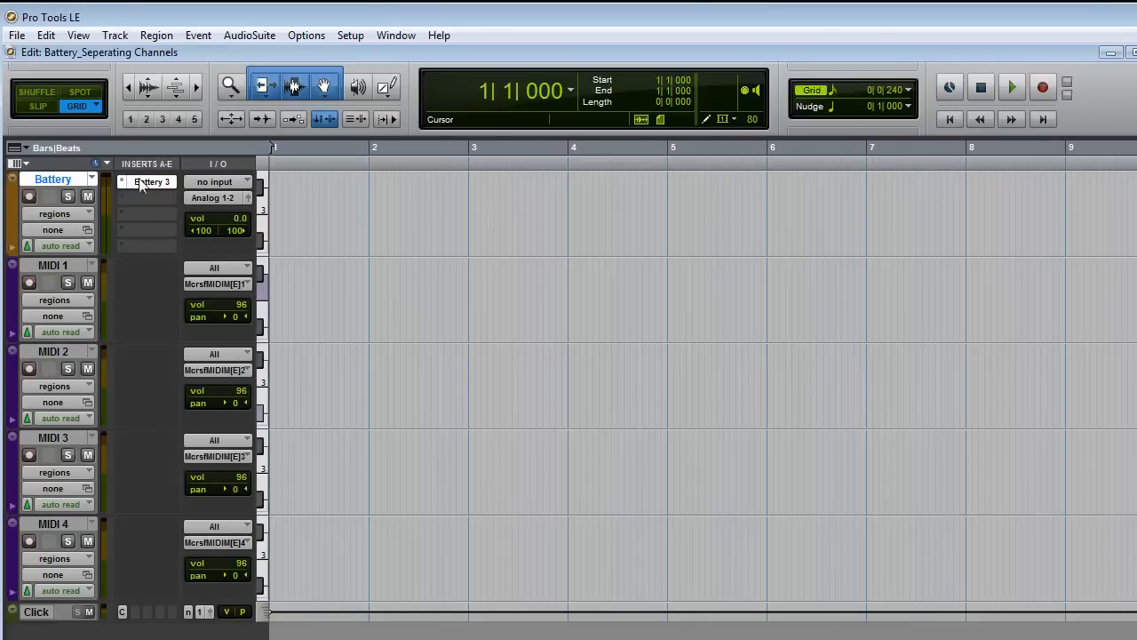
{"action": "left_click", "coordinate": [148, 198]}
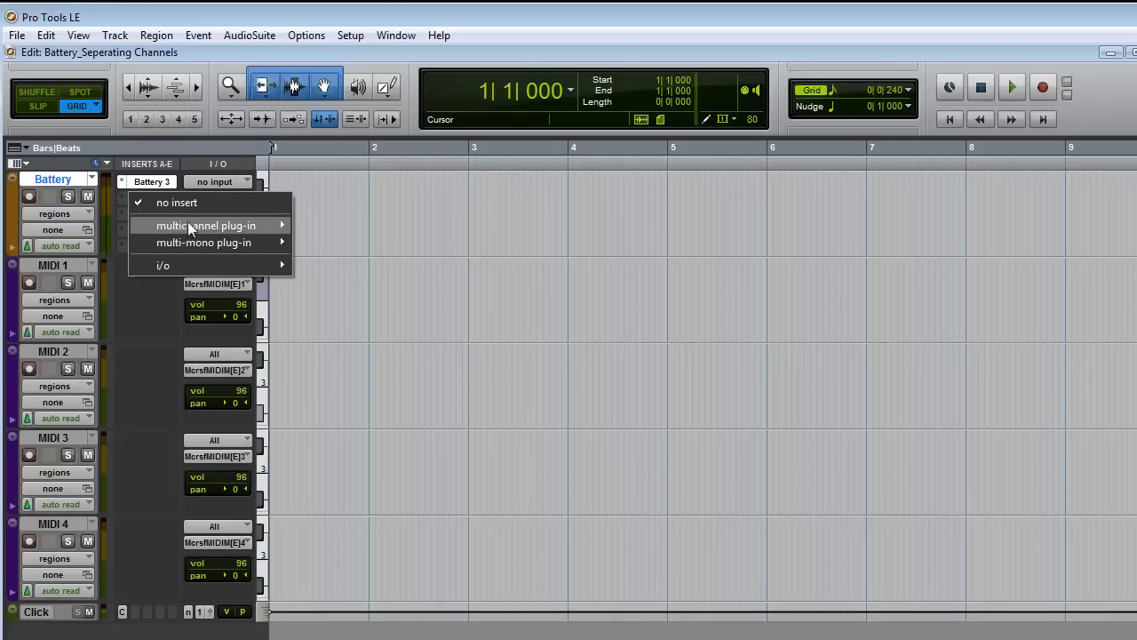
{"action": "mouse_move", "coordinate": [189, 230]}
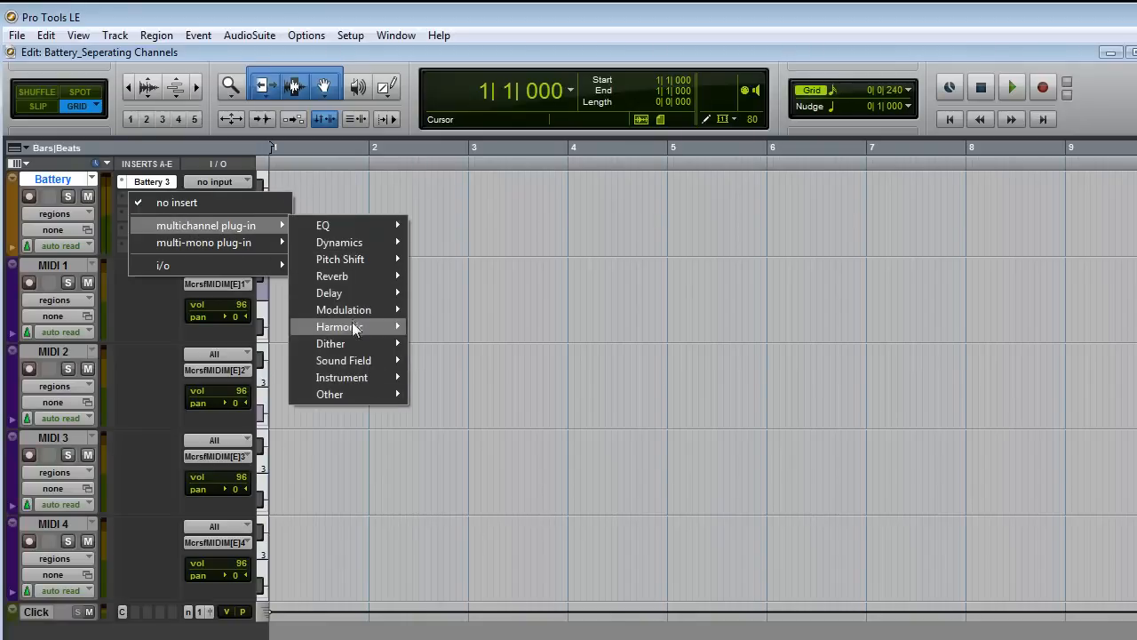
{"action": "mouse_move", "coordinate": [360, 385]}
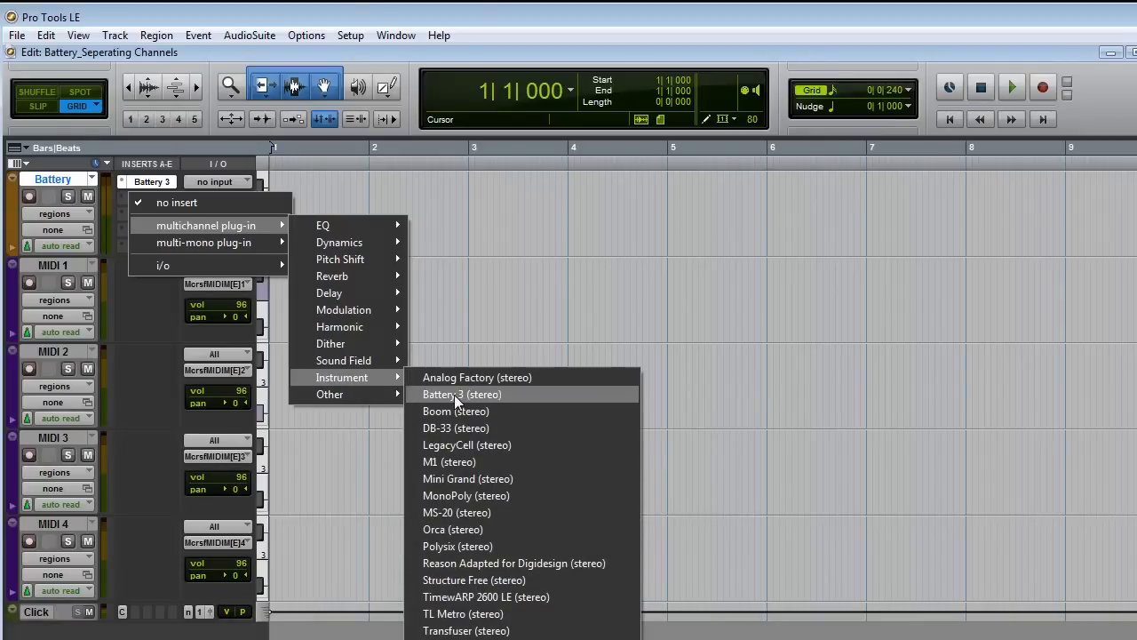
{"action": "left_click", "coordinate": [331, 555]}
Bring the Battery window back into view, select the Kick cell, and route the MIDI 1 track's output to Battery 3 1 channel-1.
{"action": "left_click_drag", "start_coordinate": [463, 638], "coordinate": [456, 89]}
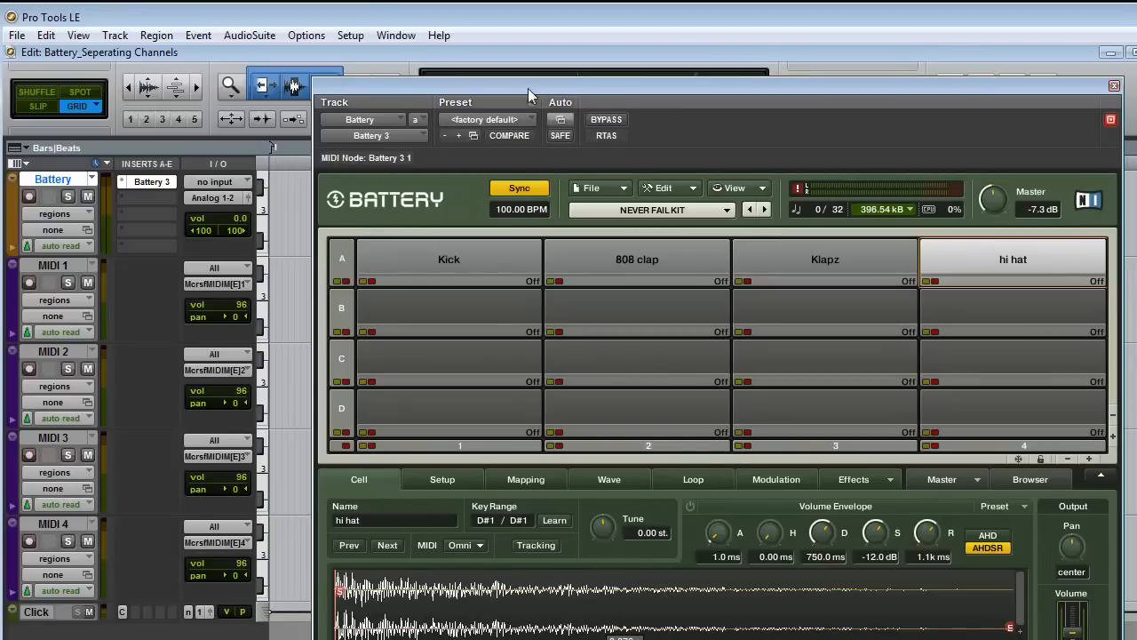
{"action": "left_click_drag", "start_coordinate": [528, 88], "coordinate": [547, 63]}
{"action": "left_click", "coordinate": [464, 233]}
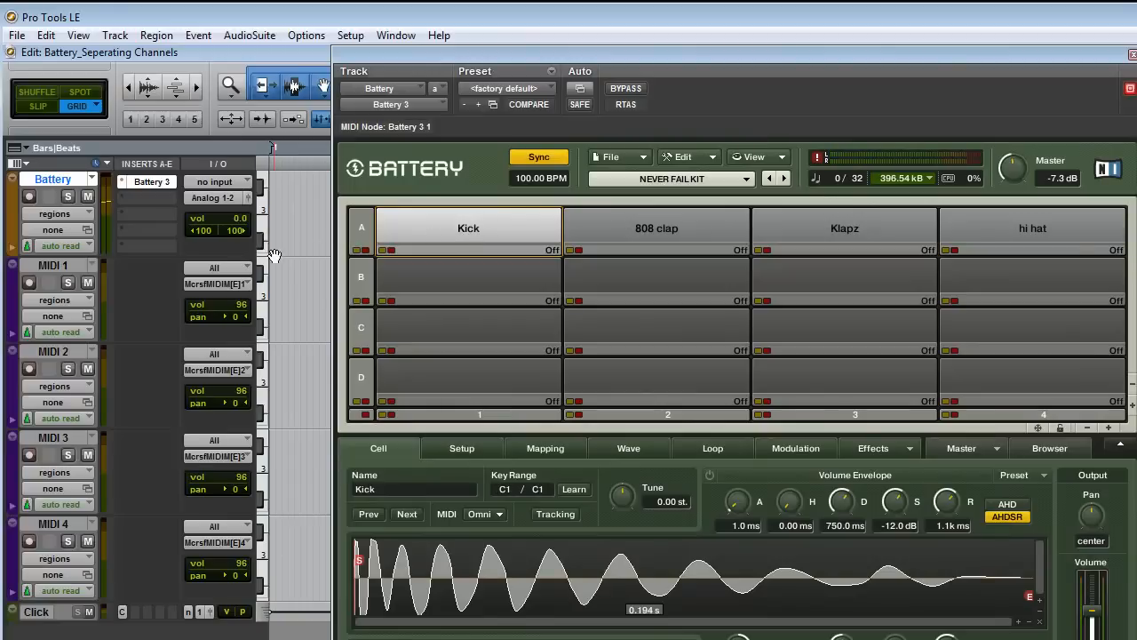
{"action": "left_click", "coordinate": [222, 283]}
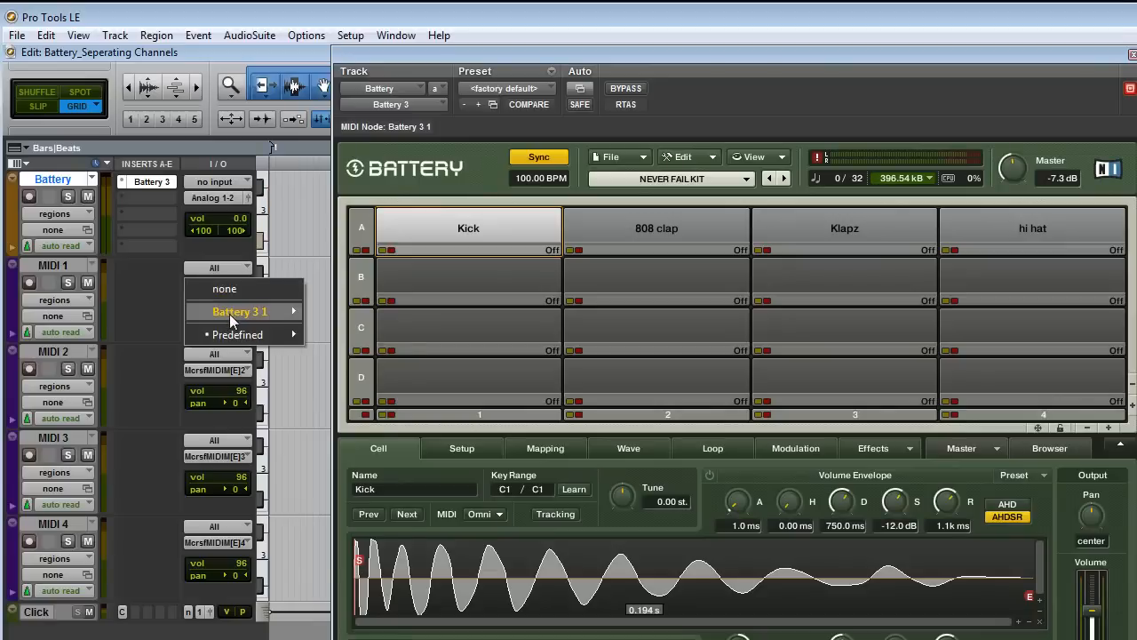
{"action": "mouse_move", "coordinate": [230, 315]}
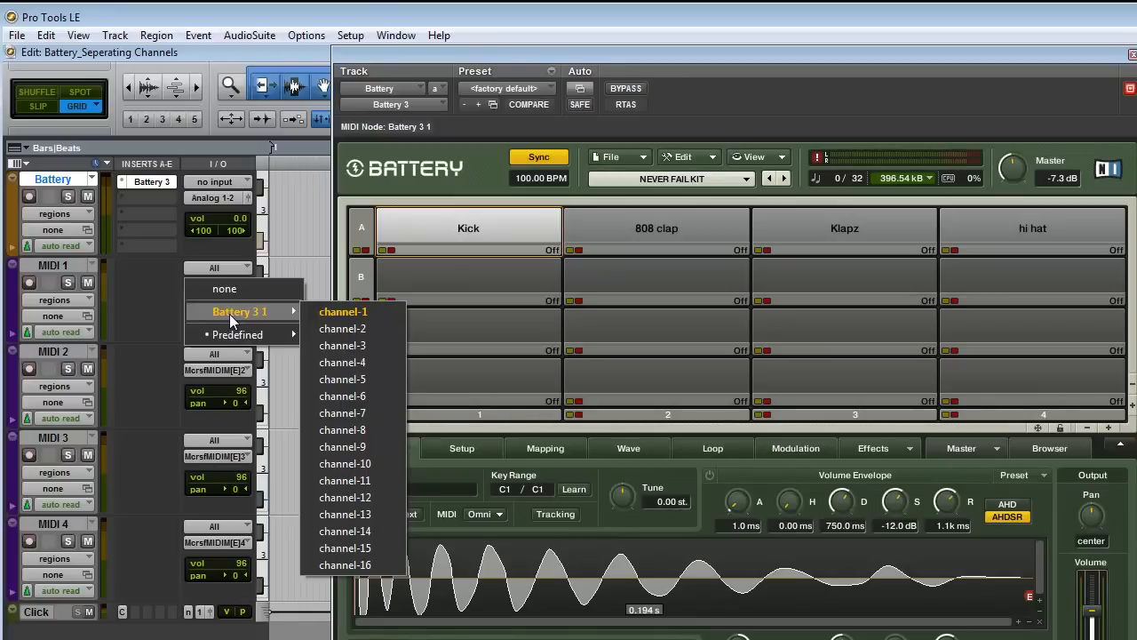
{"action": "left_click", "coordinate": [343, 312]}
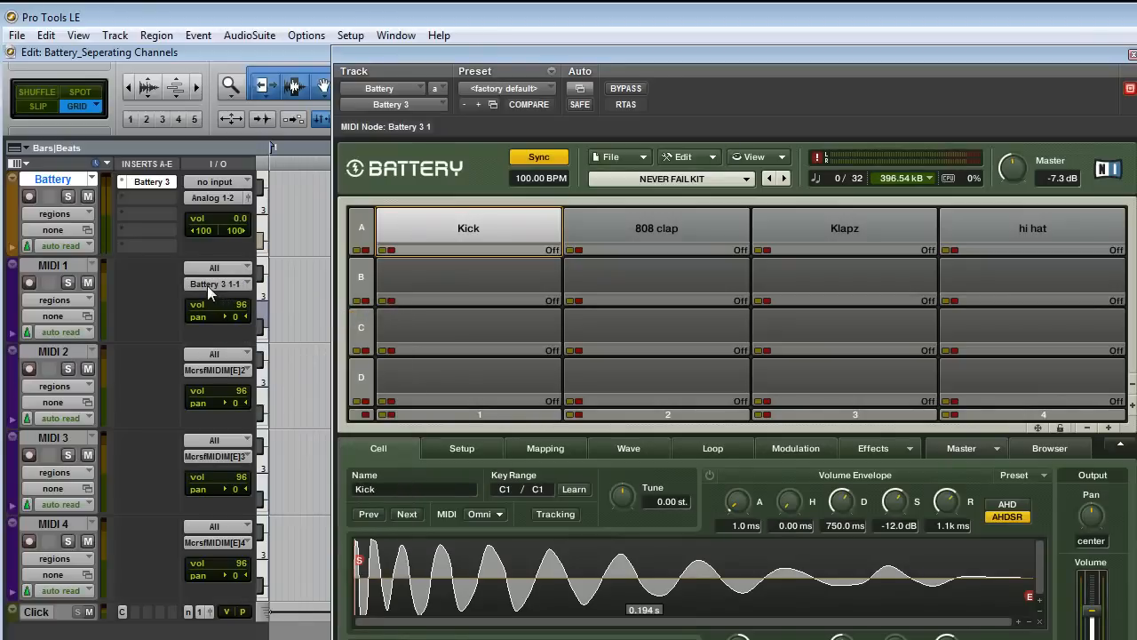
Route the MIDI 2 track's output to Battery 3 1 channel-2 and, for the Klapz cell, the MIDI 3 track's output to channel-3.
{"action": "left_click", "coordinate": [224, 371]}
{"action": "mouse_move", "coordinate": [228, 401]}
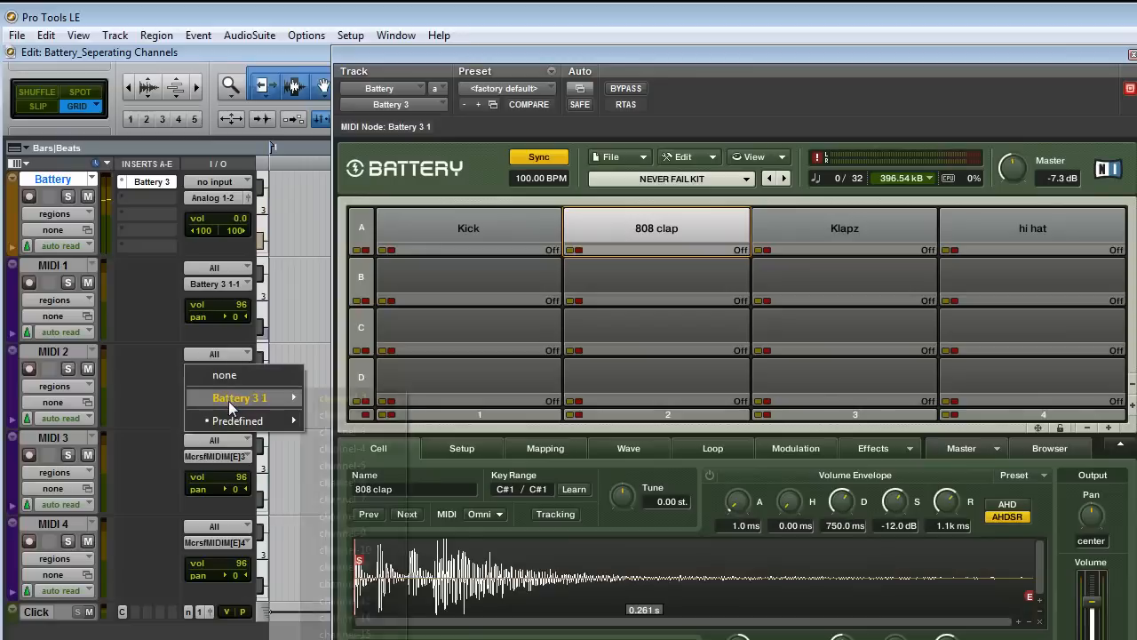
{"action": "left_click", "coordinate": [351, 416]}
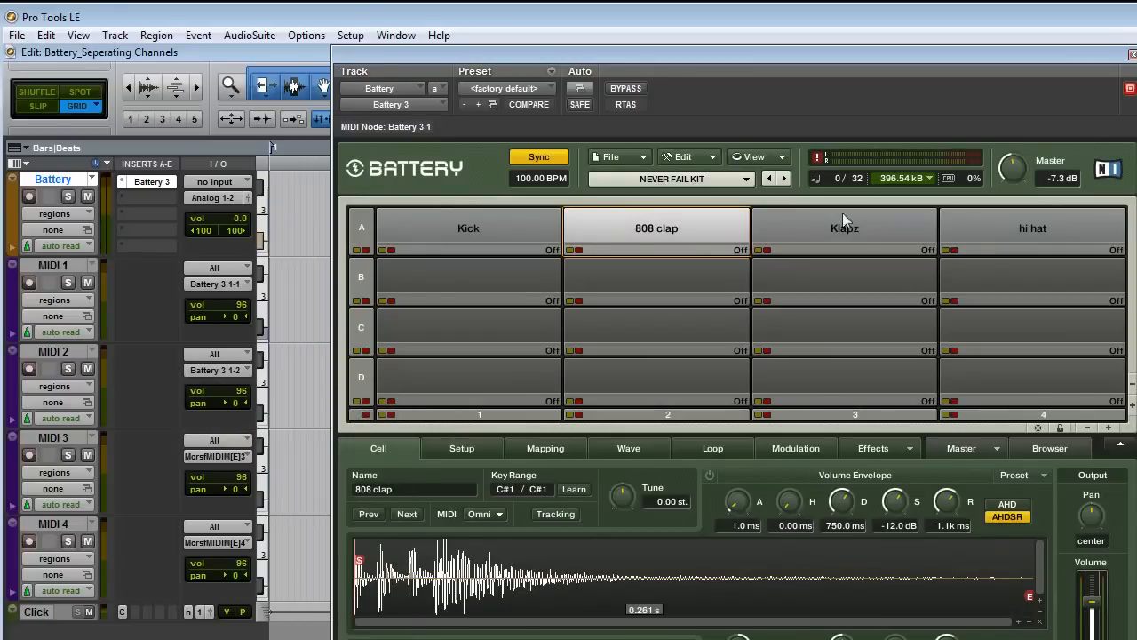
{"action": "left_click", "coordinate": [874, 229]}
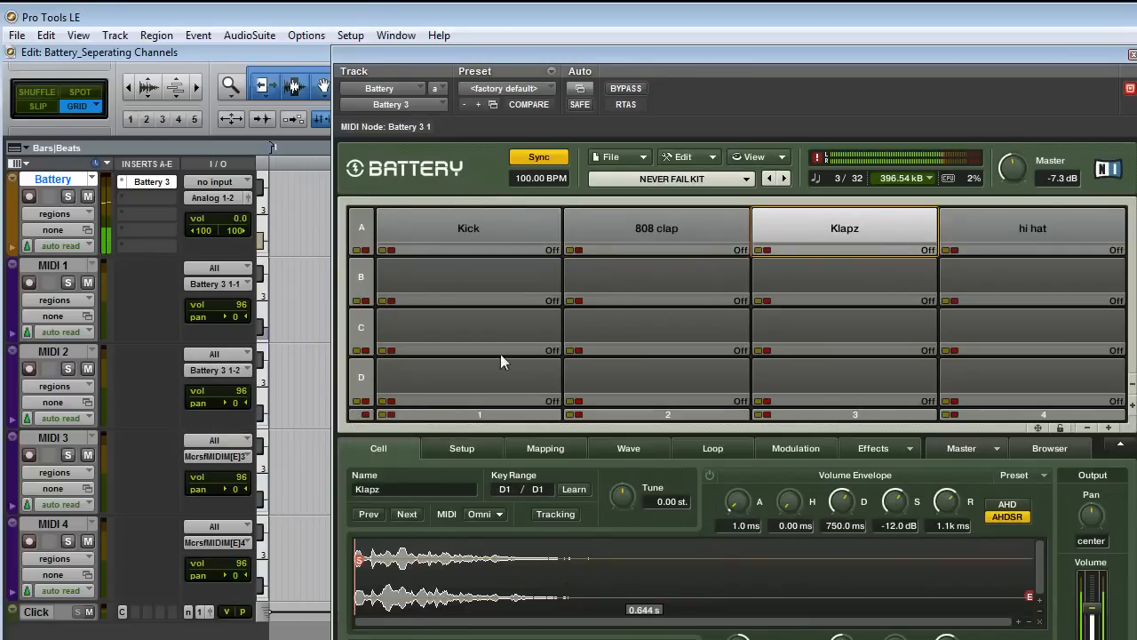
{"action": "left_click", "coordinate": [240, 458]}
{"action": "mouse_move", "coordinate": [245, 484]}
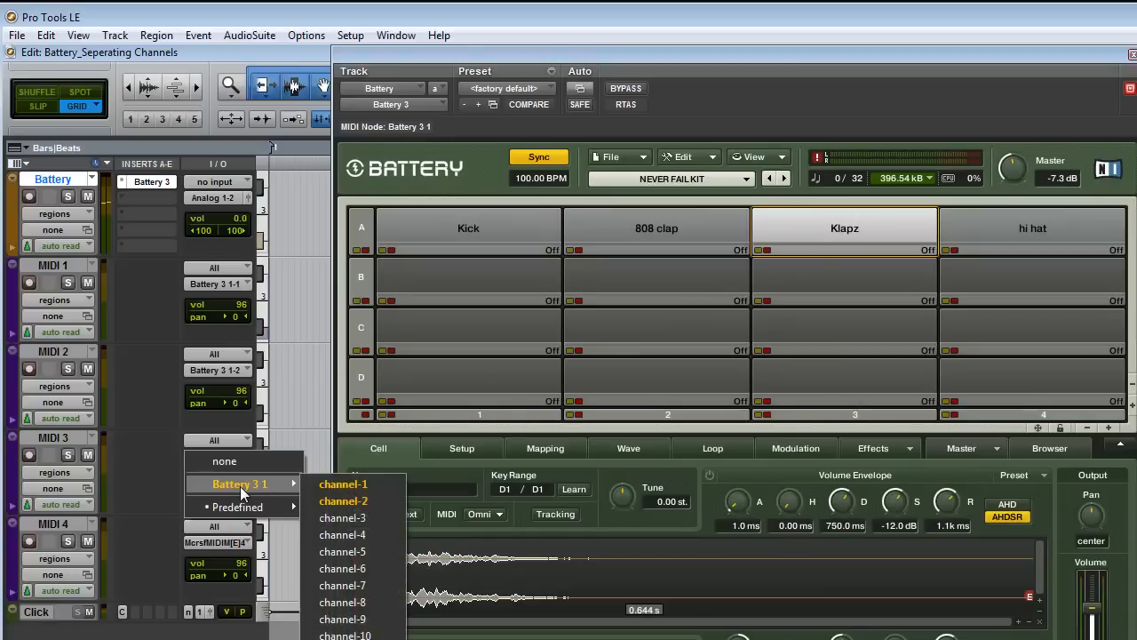
{"action": "left_click", "coordinate": [341, 518]}
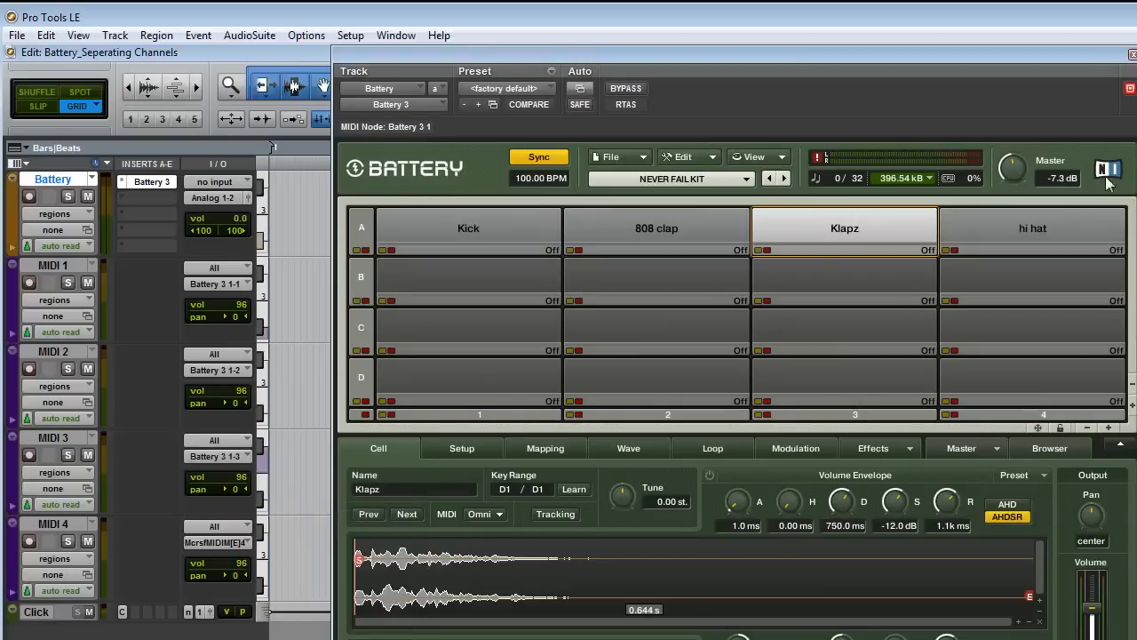
Select the hi hat cell and route the MIDI 4 track's output to Battery 3 1 channel-4.
{"action": "left_click", "coordinate": [1016, 244]}
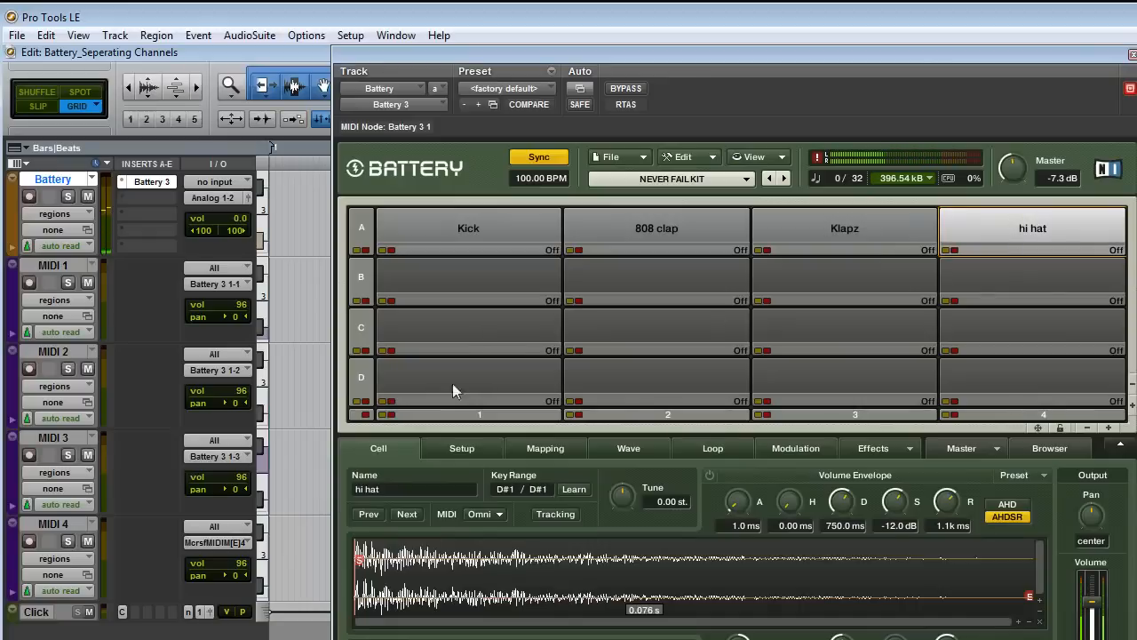
{"action": "left_click", "coordinate": [224, 542]}
{"action": "mouse_move", "coordinate": [228, 570]}
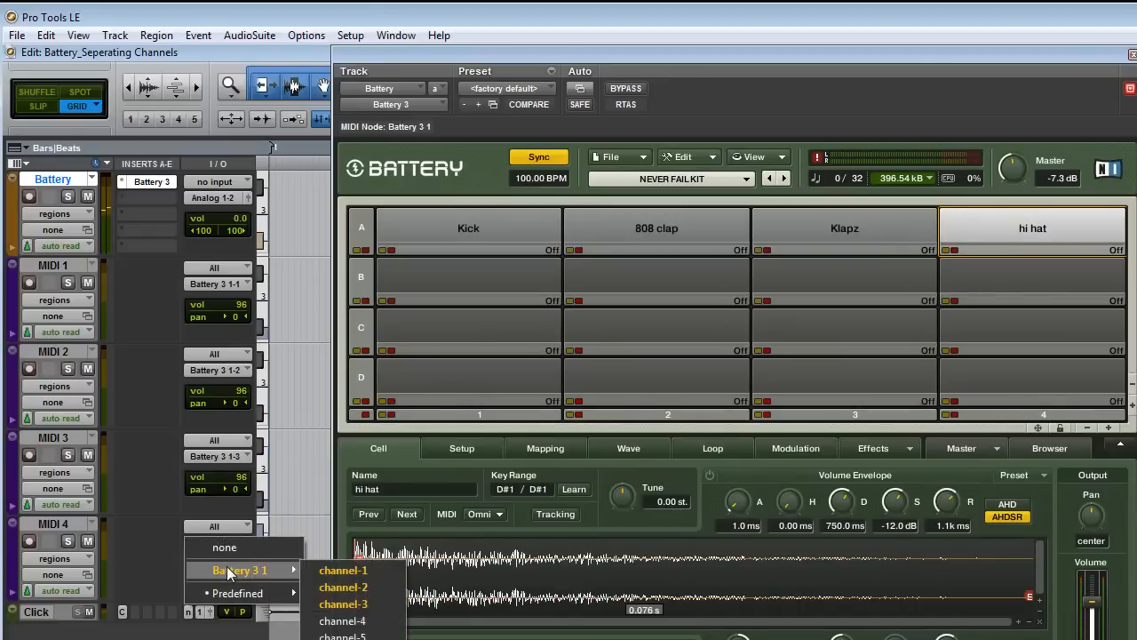
{"action": "left_click", "coordinate": [342, 620]}
Audition the Kick, 808 clap, Klapz and hi hat cells in turn.
{"action": "left_click", "coordinate": [490, 227]}
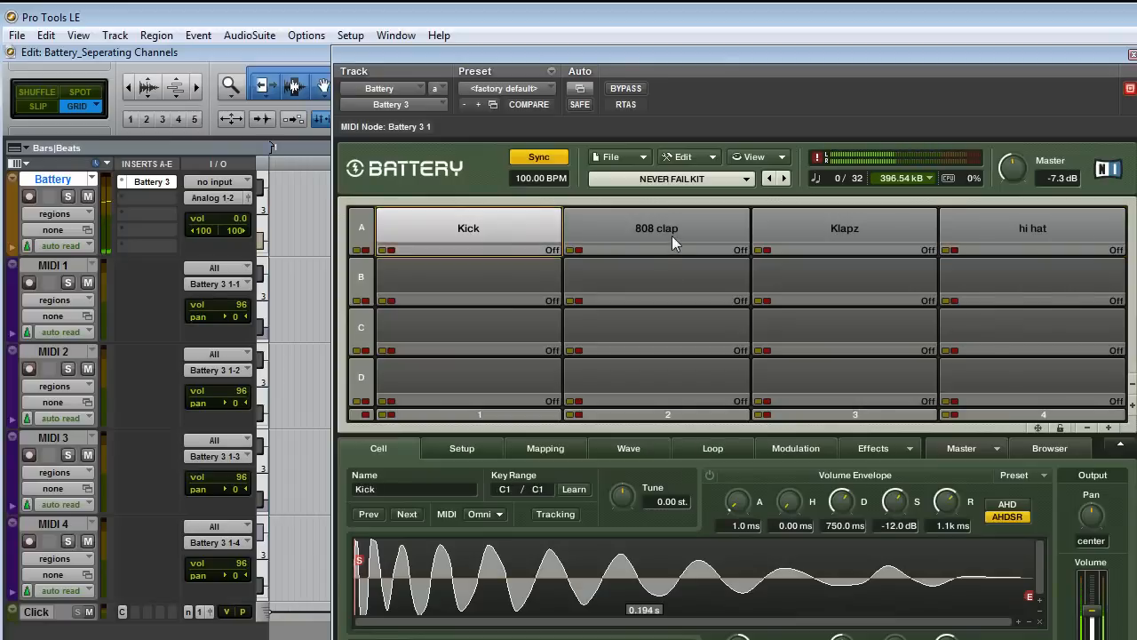
{"action": "left_click", "coordinate": [672, 234]}
{"action": "left_click", "coordinate": [844, 232]}
{"action": "left_click", "coordinate": [1032, 228]}
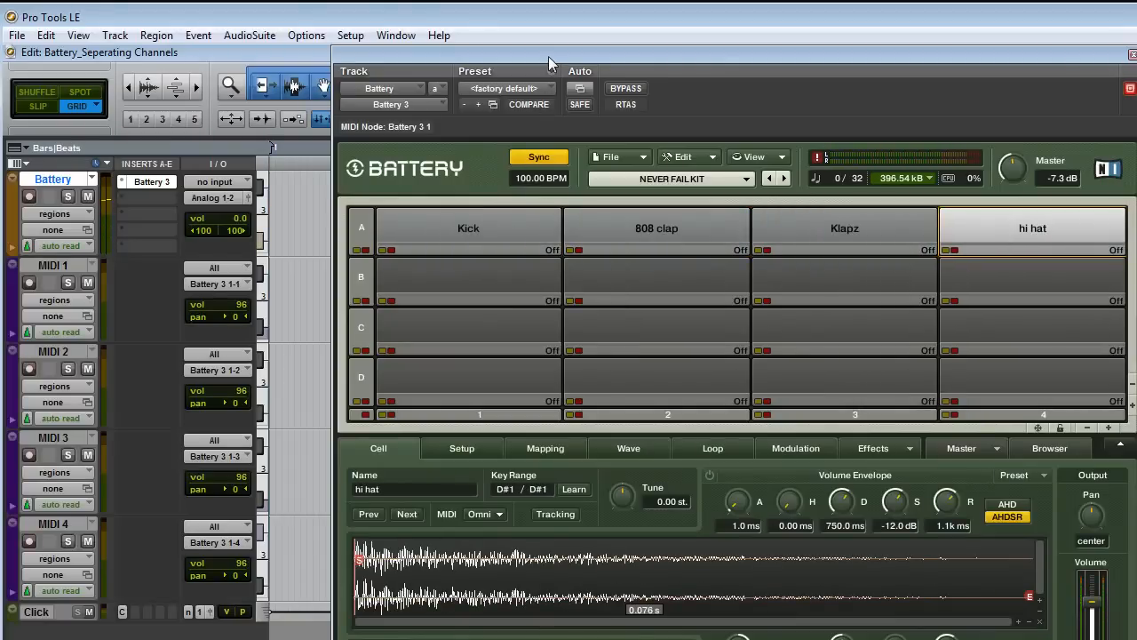
Reposition the Battery window and set the Kick cell's MIDI channel to 1.
{"action": "left_click_drag", "start_coordinate": [548, 56], "coordinate": [487, 22]}
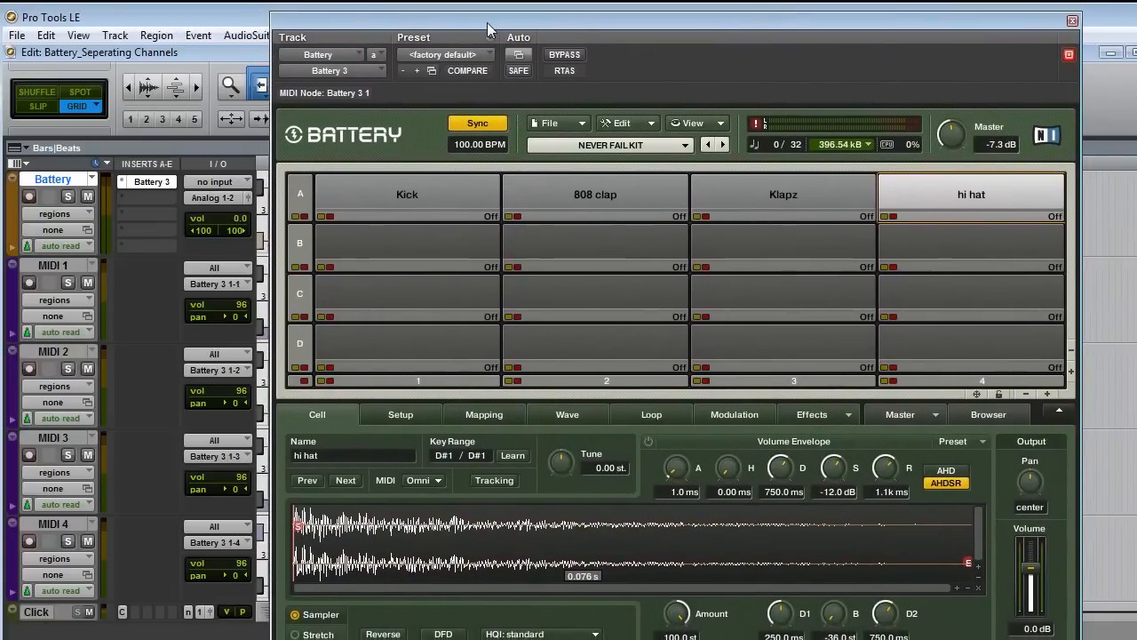
{"action": "left_click", "coordinate": [385, 185]}
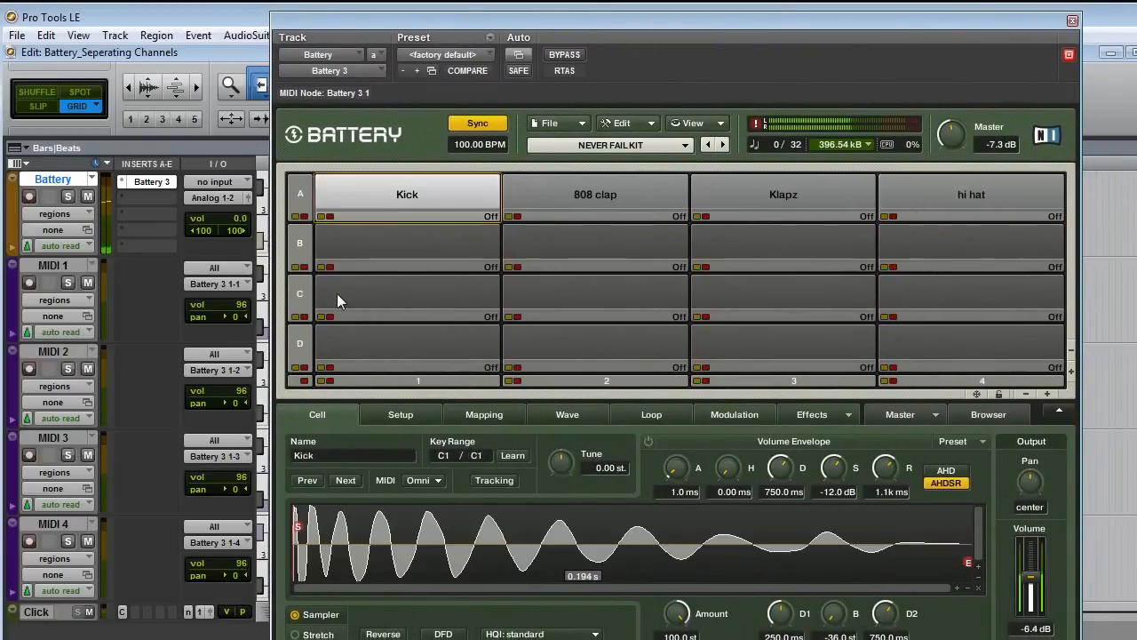
{"action": "left_click", "coordinate": [437, 481]}
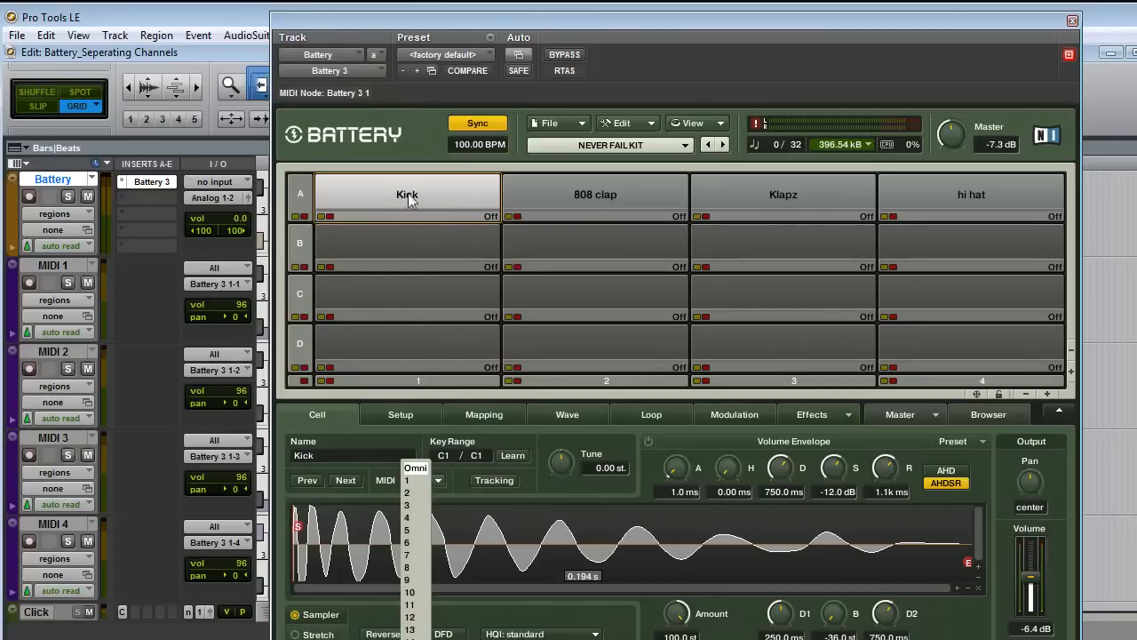
{"action": "left_click", "coordinate": [408, 480]}
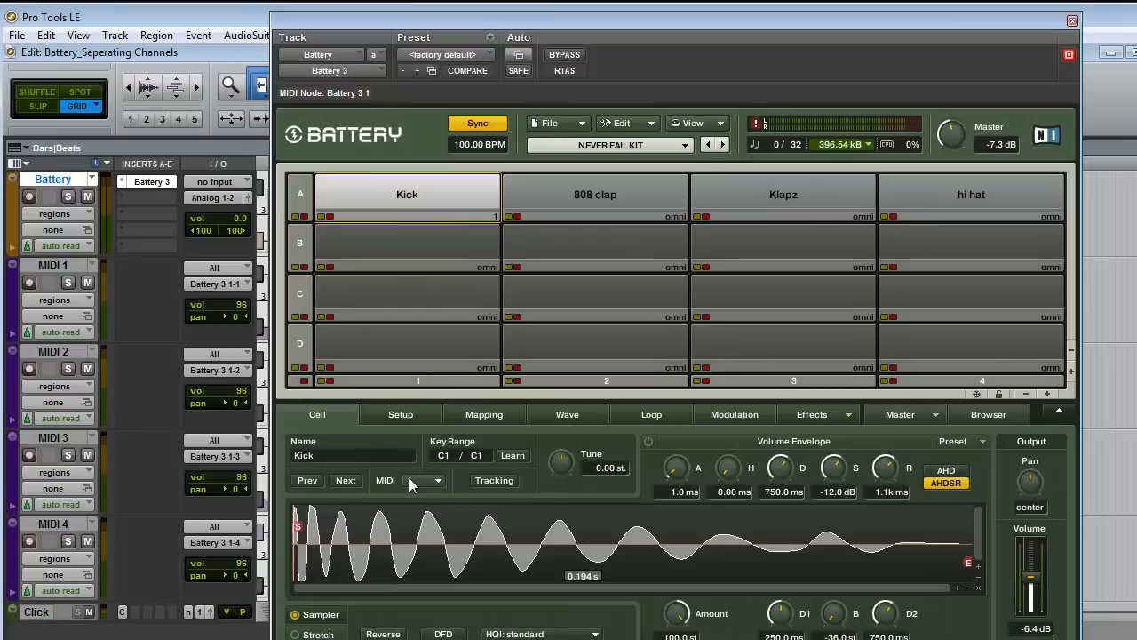
Set the 808 clap cell's MIDI channel to 2 and the Klapz cell's MIDI channel to 3.
{"action": "left_click", "coordinate": [588, 196]}
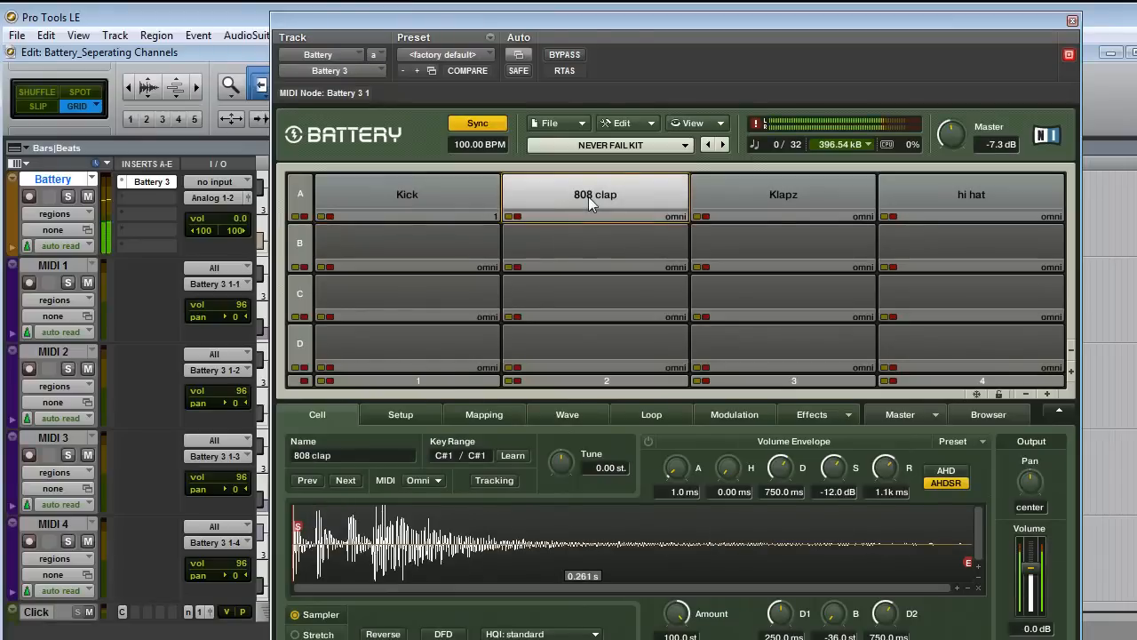
{"action": "left_click", "coordinate": [416, 480]}
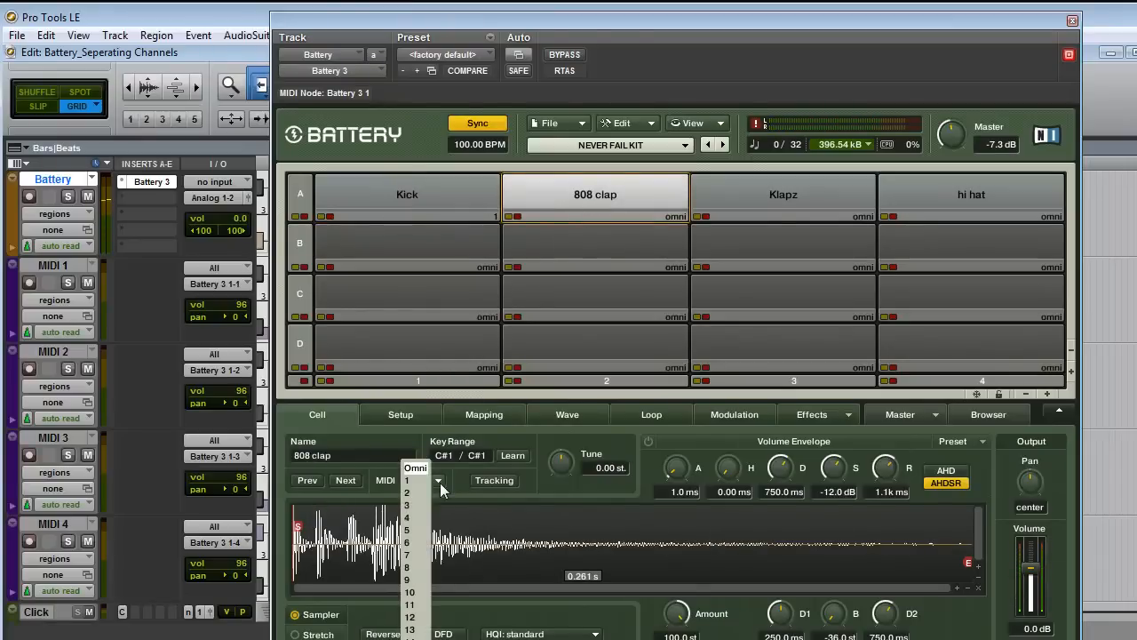
{"action": "left_click", "coordinate": [417, 499]}
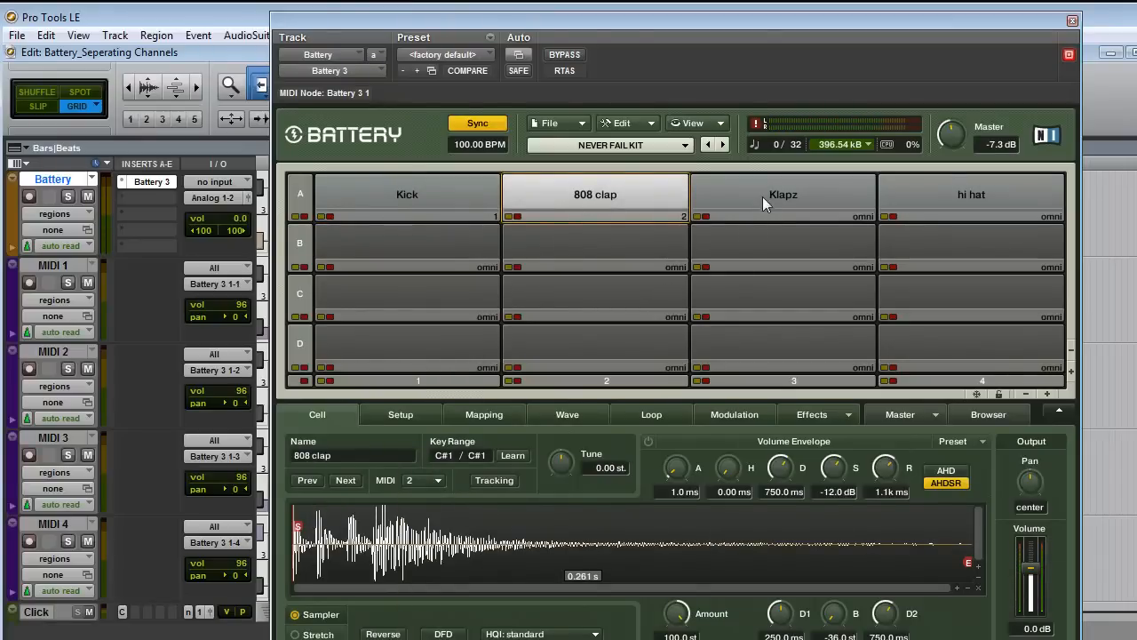
{"action": "left_click", "coordinate": [763, 196]}
{"action": "left_click", "coordinate": [435, 480]}
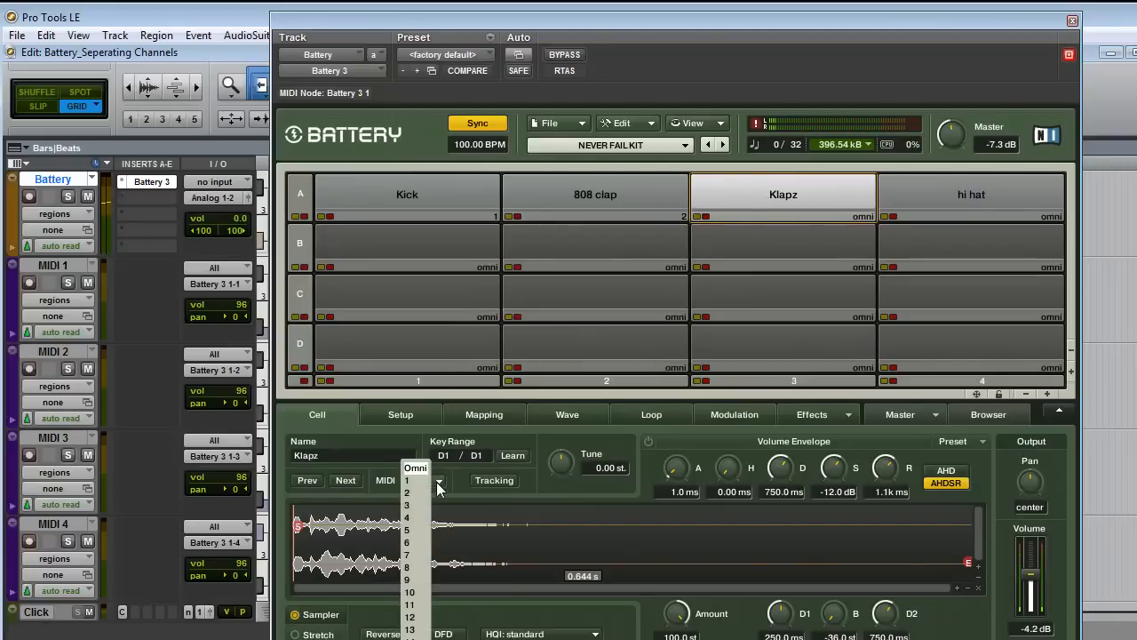
{"action": "left_click", "coordinate": [411, 504]}
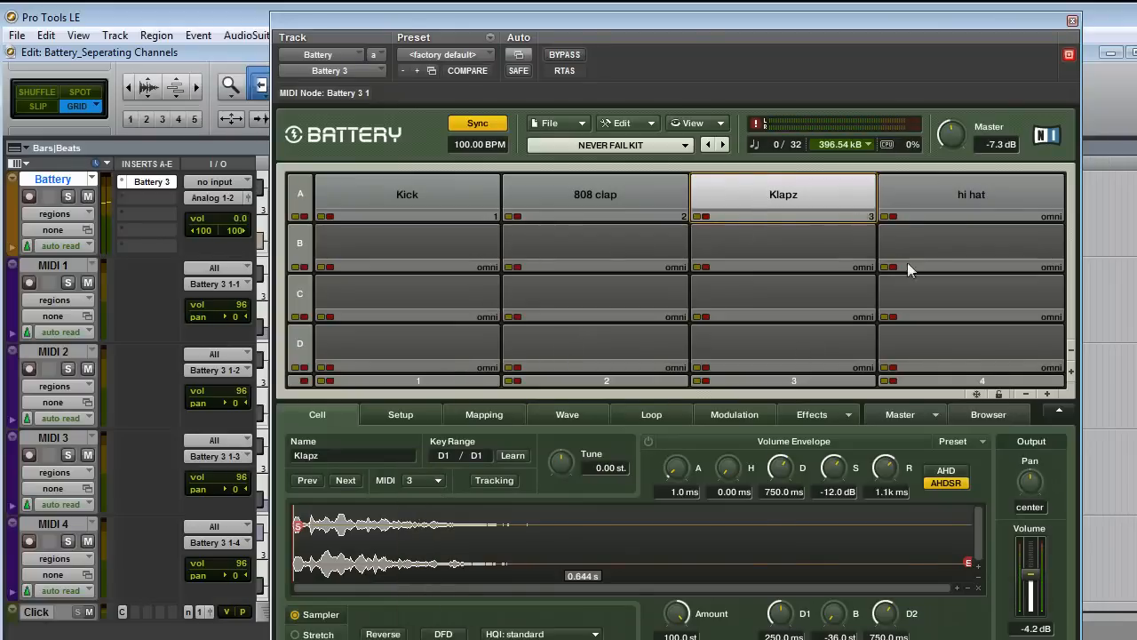
Set the hi hat cell's MIDI channel to 4.
{"action": "left_click", "coordinate": [950, 200]}
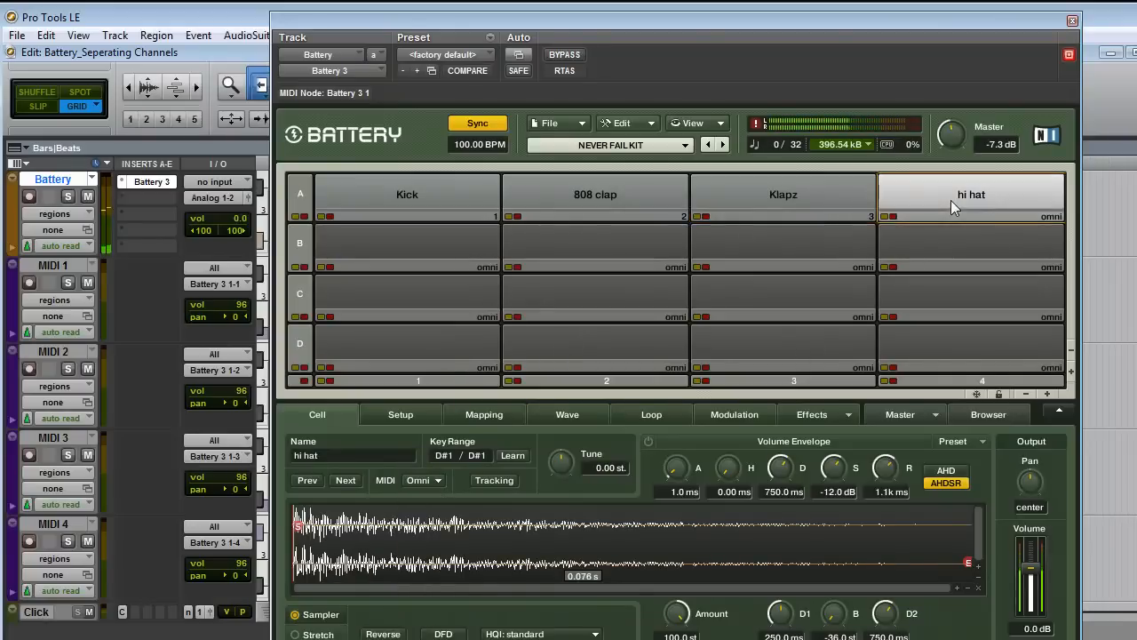
{"action": "left_click", "coordinate": [434, 482]}
{"action": "left_click", "coordinate": [408, 517]}
Audition the Kick cell and select the MIDI tracks in turn to check which one triggers which cell.
{"action": "left_click", "coordinate": [459, 203]}
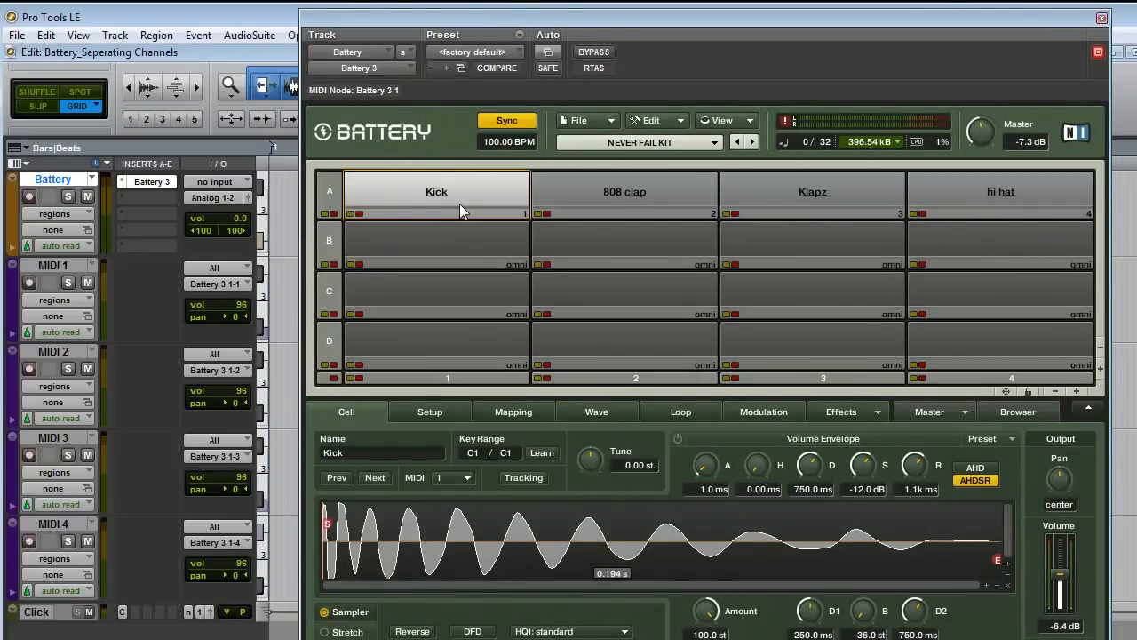
{"action": "left_click", "coordinate": [53, 265]}
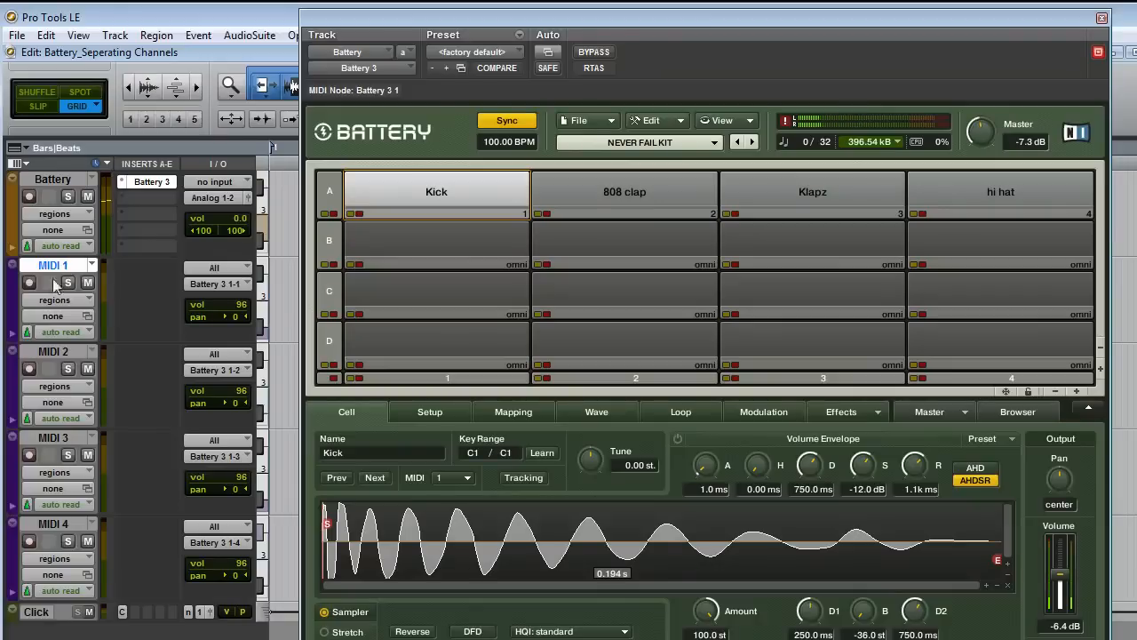
{"action": "left_click", "coordinate": [53, 352]}
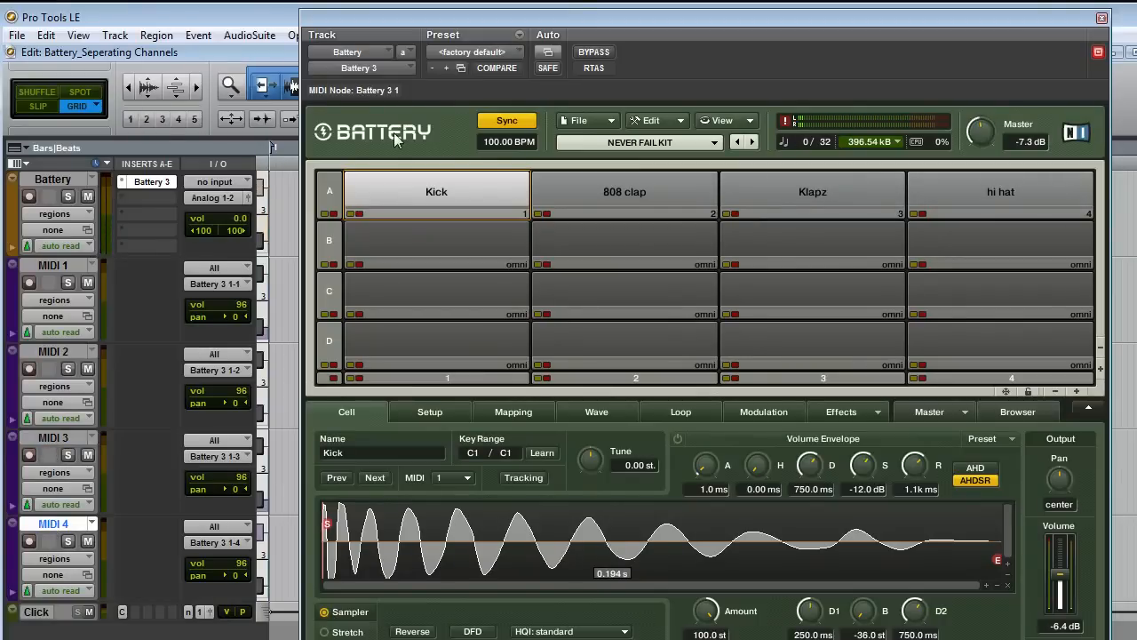
Move the Battery window clear of the MIDI 1 track, select bars 1 to 5 on it and loop-record a kick and clap pattern.
{"action": "left_click_drag", "start_coordinate": [503, 25], "coordinate": [475, 397]}
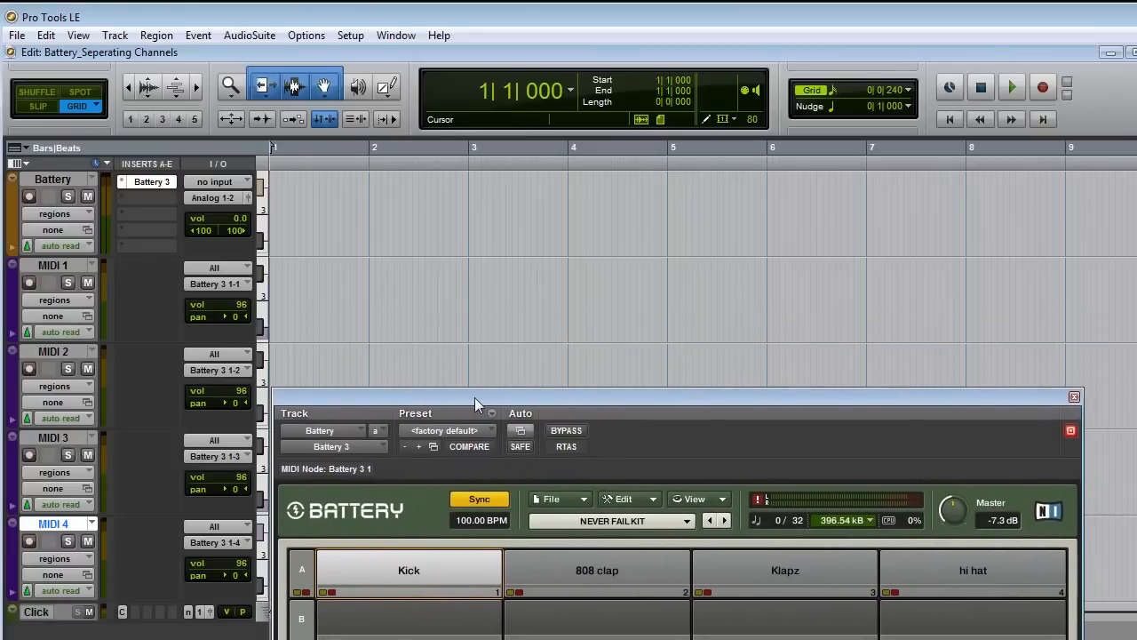
{"action": "left_click", "coordinate": [62, 265]}
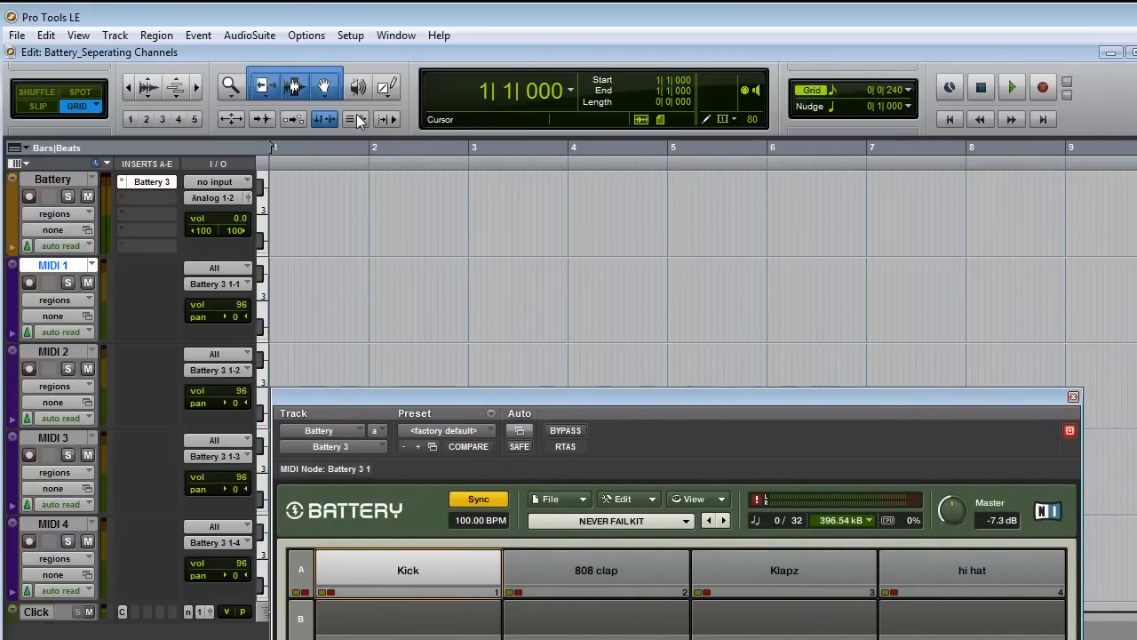
{"action": "key", "text": "ctrl+super+p"}
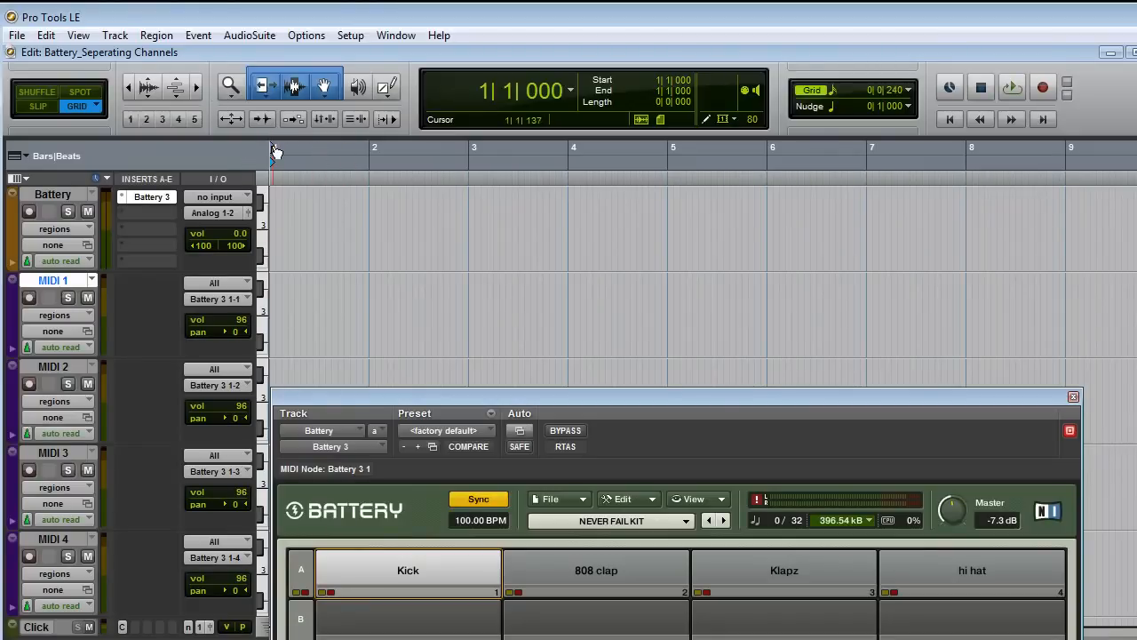
{"action": "left_click_drag", "start_coordinate": [275, 153], "coordinate": [669, 160]}
{"action": "key", "text": "shift+r"}
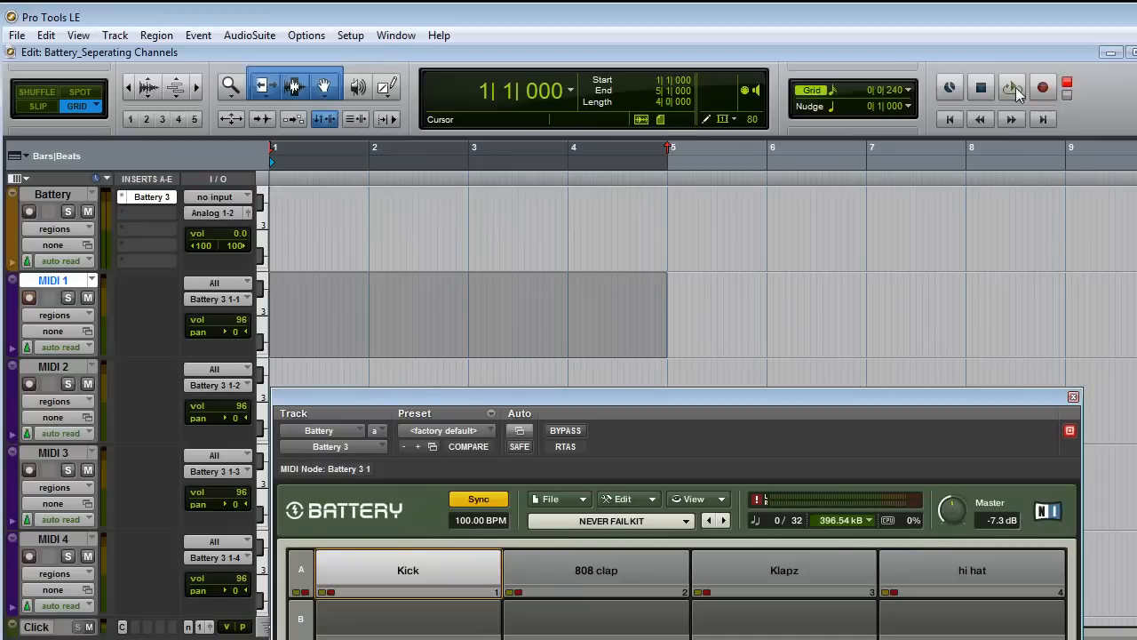
{"action": "left_click", "coordinate": [1018, 94]}
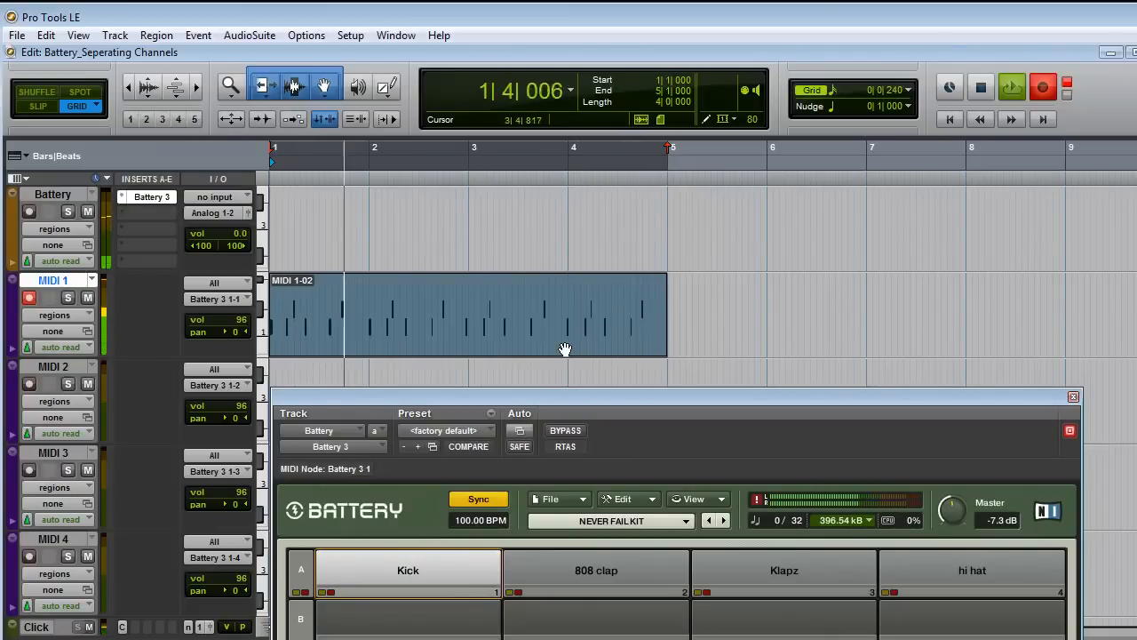
Quantize the recorded MIDI 1 region to a 1/16 note grid at 100% strength.
{"action": "key", "text": "alt+0"}
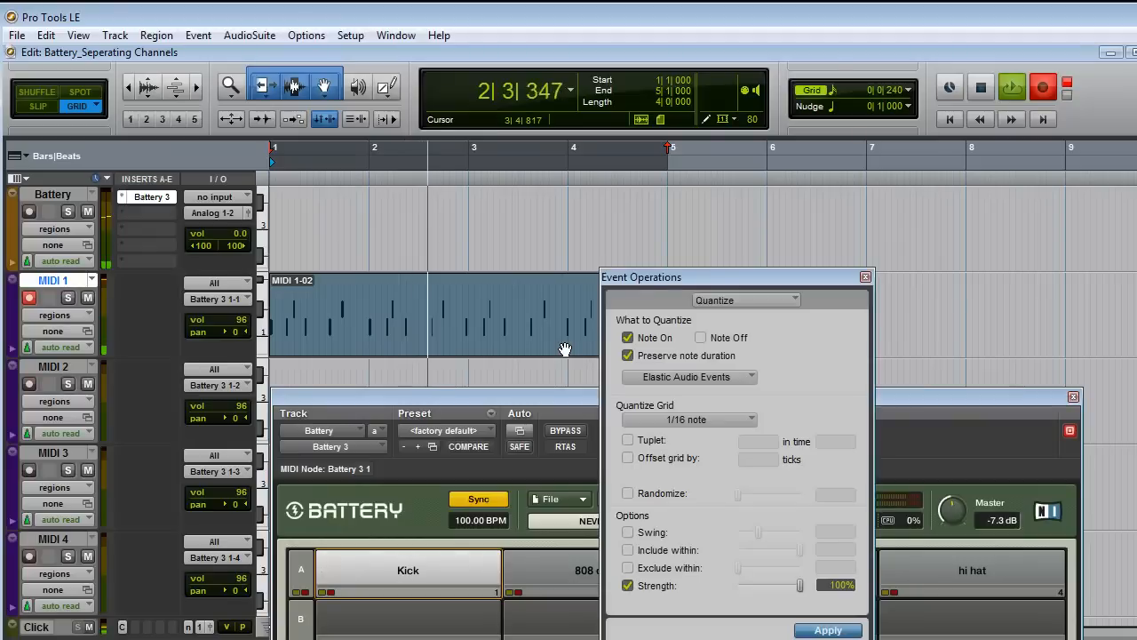
{"action": "left_click_drag", "start_coordinate": [716, 275], "coordinate": [869, 33]}
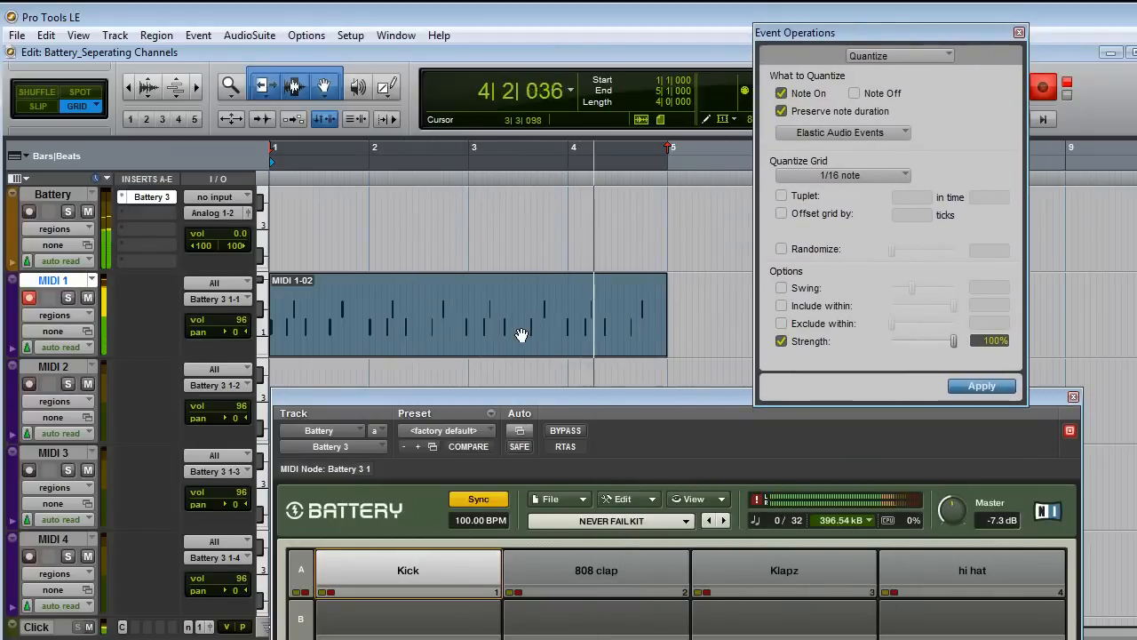
{"action": "left_click", "coordinate": [977, 387]}
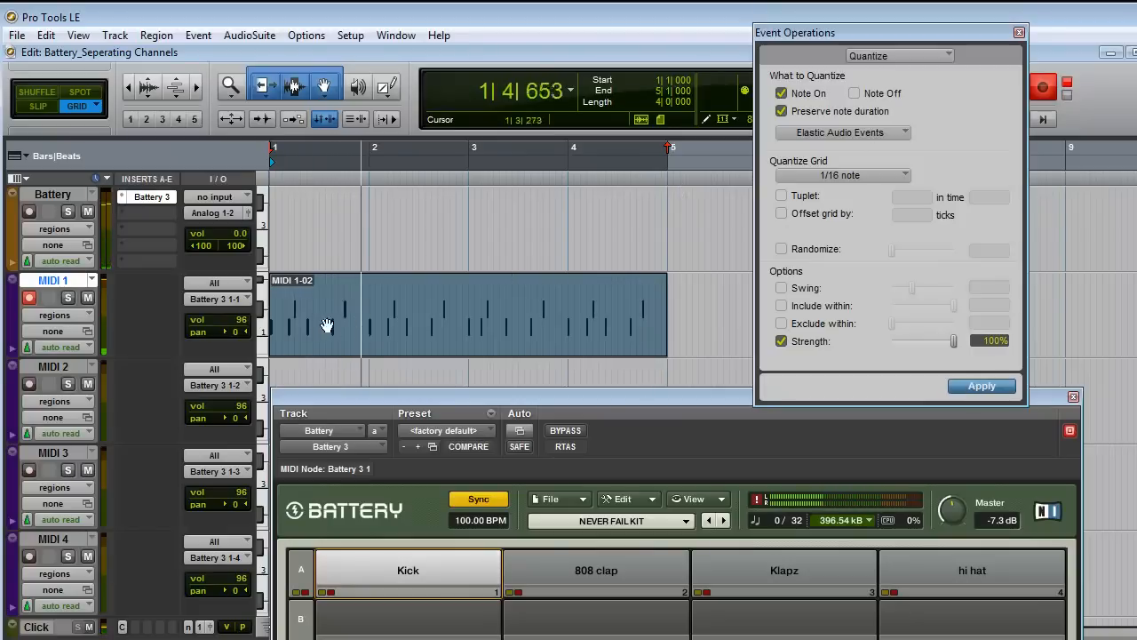
{"action": "left_click", "coordinate": [1018, 33]}
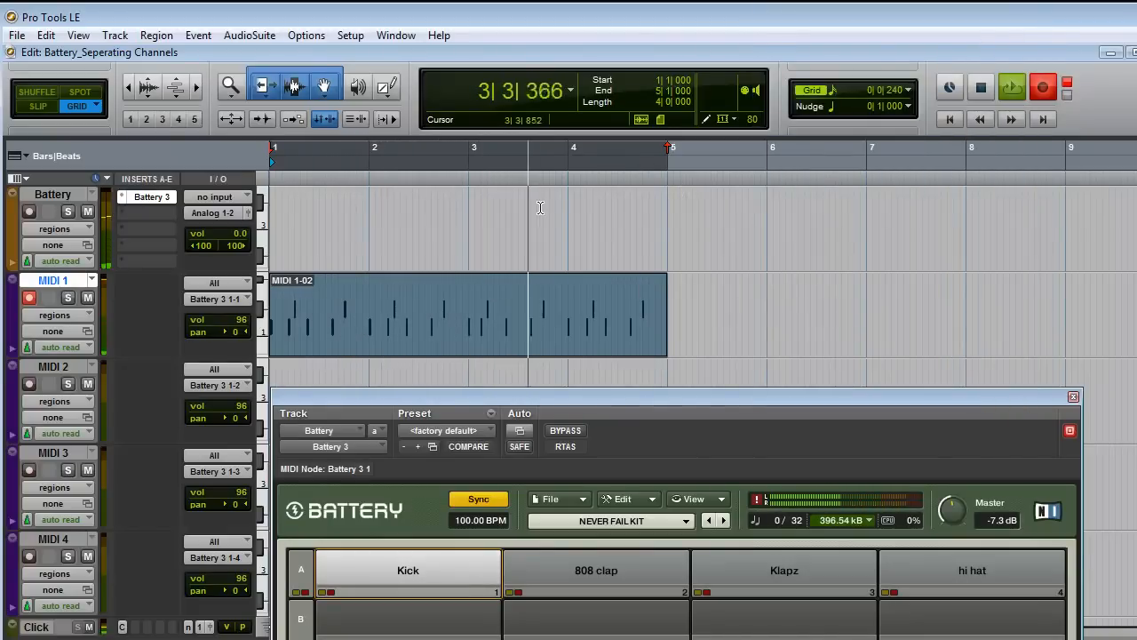
Move the Battery window off the tracks and record-arm MIDI 2 to loop-record its clap pattern over bars 1 to 5.
{"action": "left_click_drag", "start_coordinate": [408, 397], "coordinate": [406, 392]}
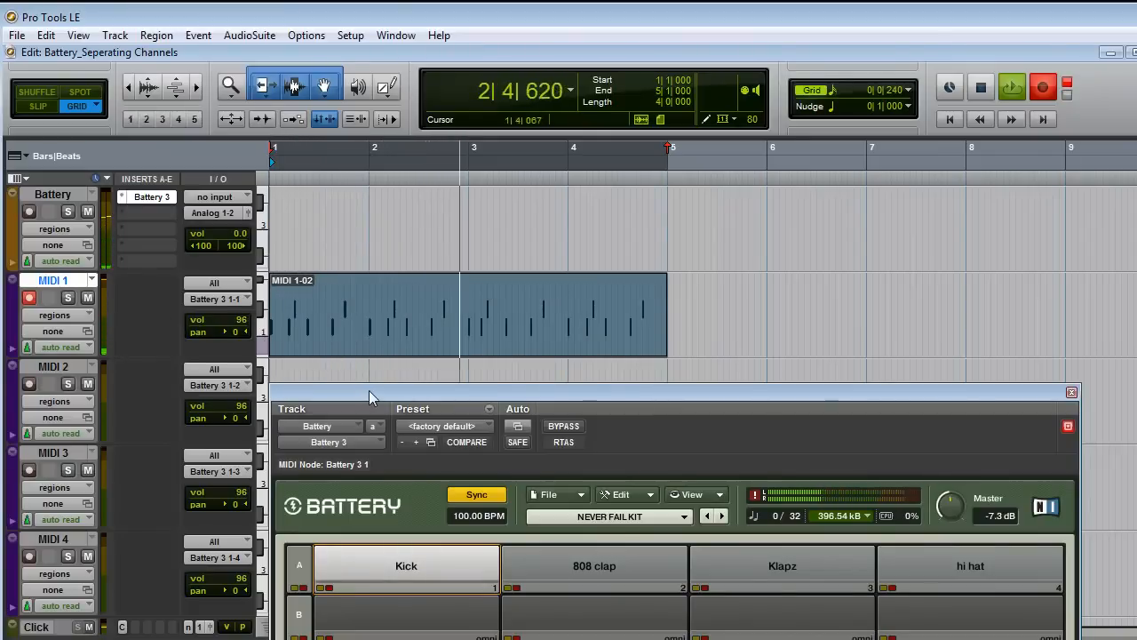
{"action": "left_click_drag", "start_coordinate": [368, 390], "coordinate": [360, 632]}
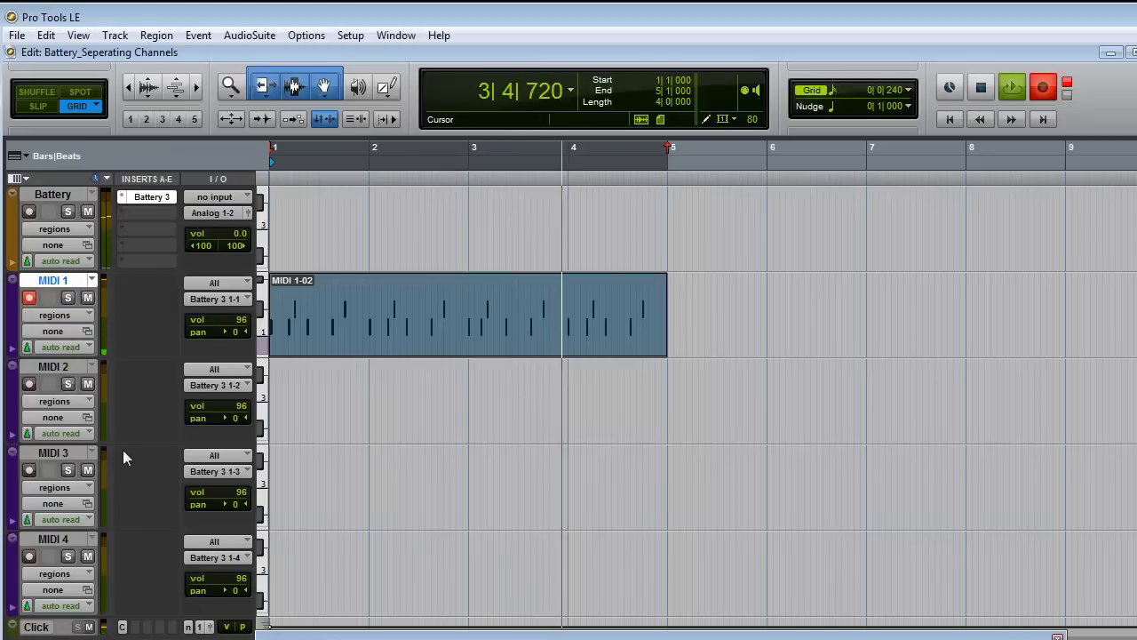
{"action": "left_click", "coordinate": [29, 384]}
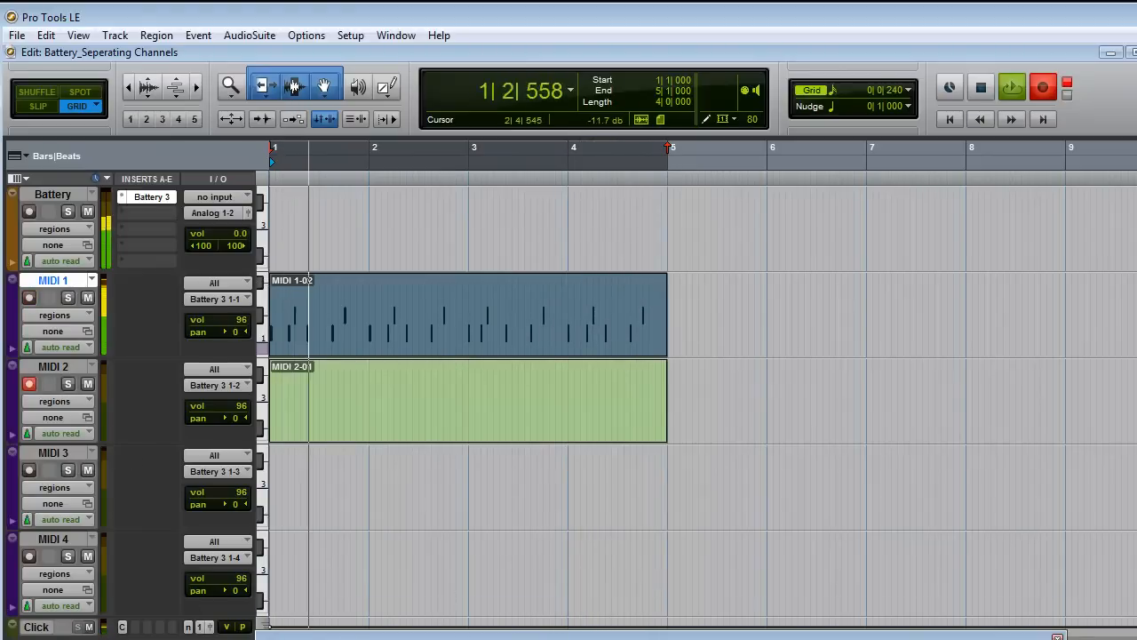
{"action": "left_click_drag", "start_coordinate": [458, 636], "coordinate": [911, 138]}
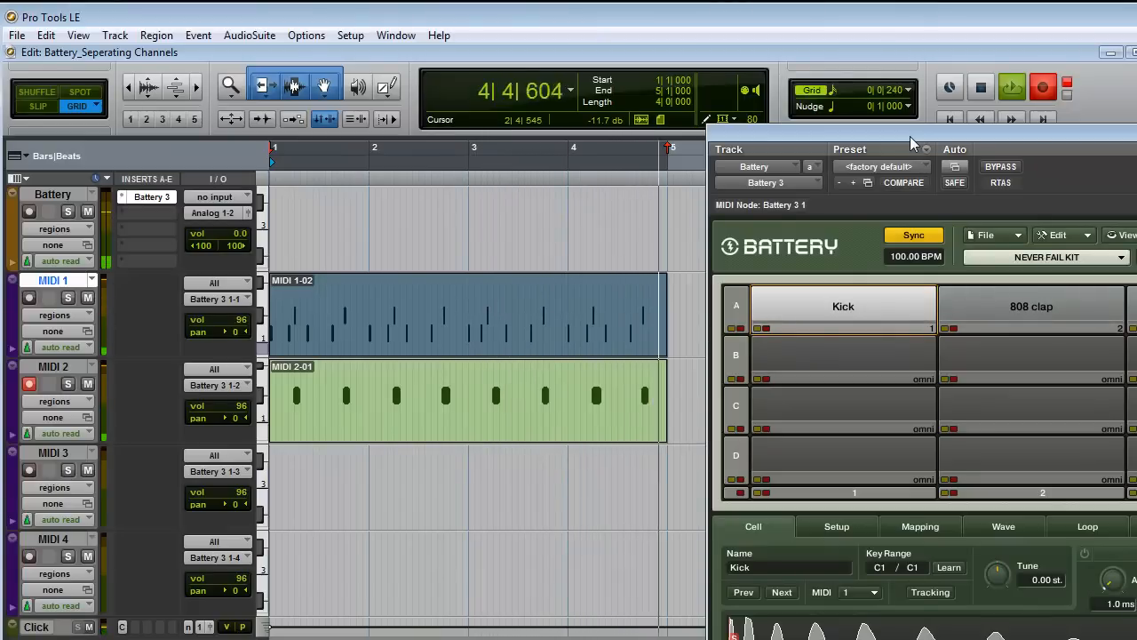
Quantize the MIDI 2 region to a 1/16 note grid at 100% strength.
{"action": "left_click", "coordinate": [486, 417]}
{"action": "key", "text": "alt+0"}
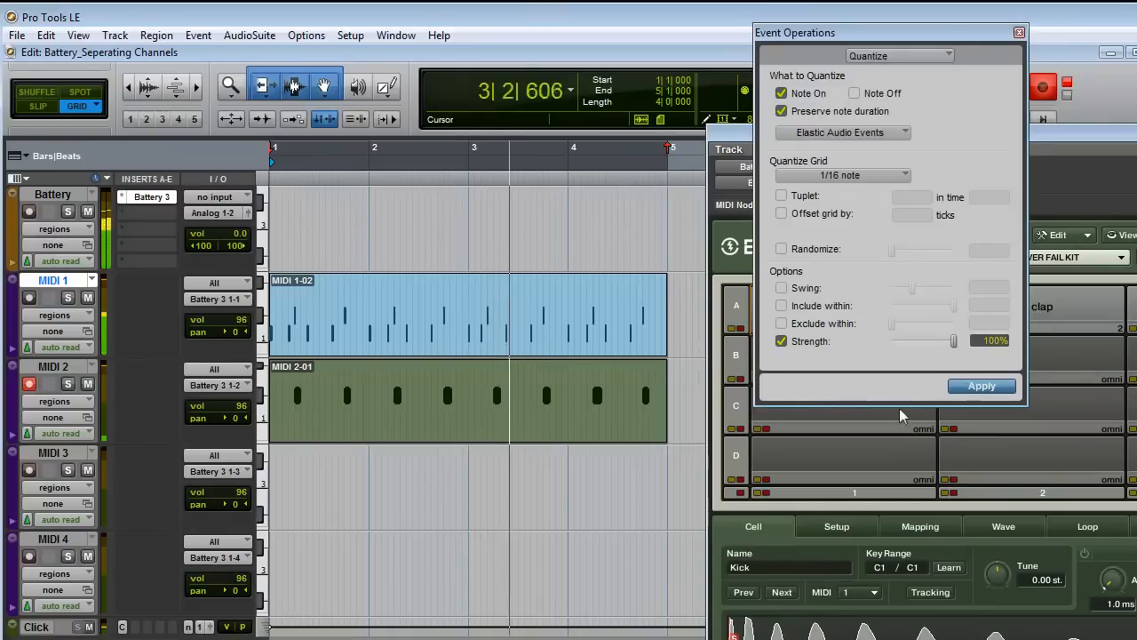
{"action": "left_click", "coordinate": [1019, 33]}
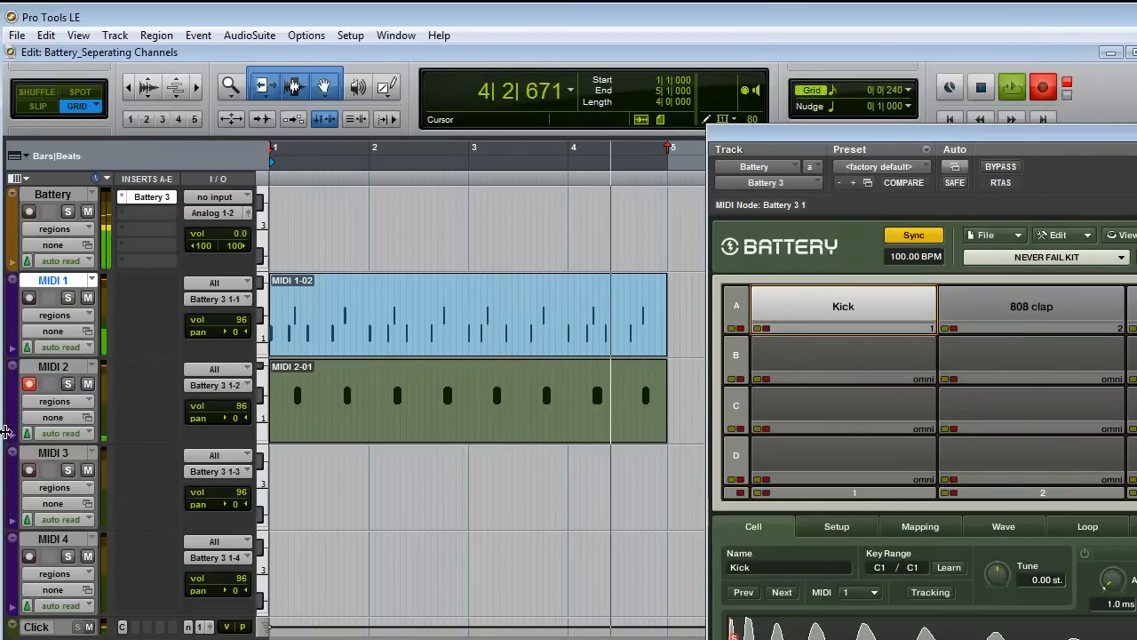
Record-arm MIDI 3 and loop-record the Klapz pattern, then arm MIDI 4 and record the hi hat pattern.
{"action": "left_click", "coordinate": [30, 470]}
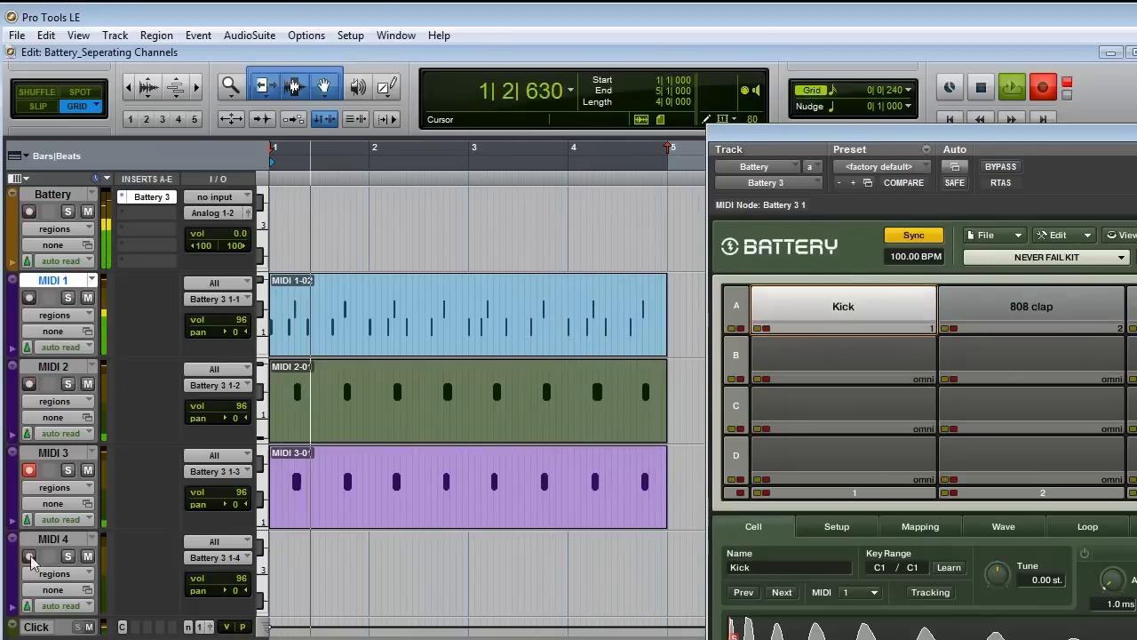
{"action": "left_click", "coordinate": [29, 558]}
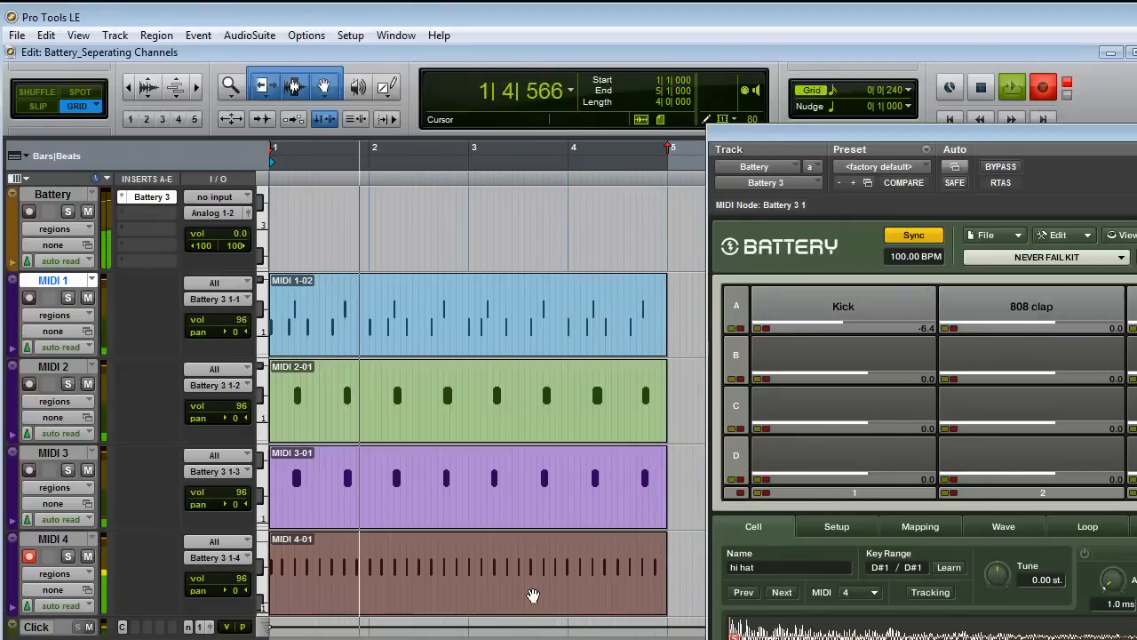
Quantize the MIDI 4 region to a 1/16 note grid at 100% strength and stop recording.
{"action": "key", "text": "alt+0"}
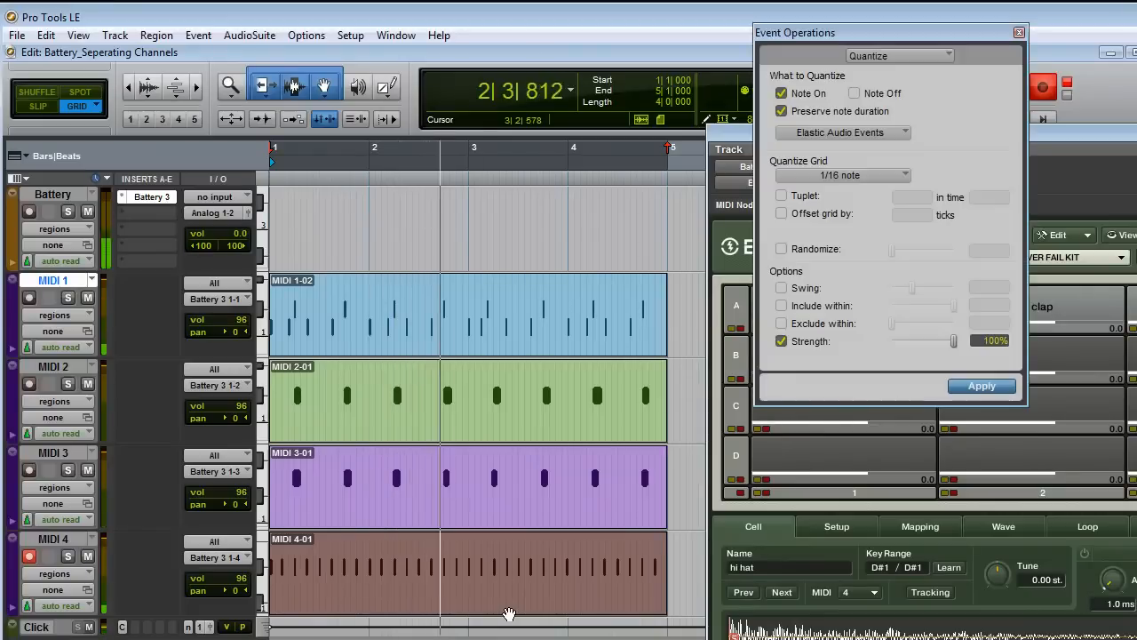
{"action": "left_click", "coordinate": [985, 386]}
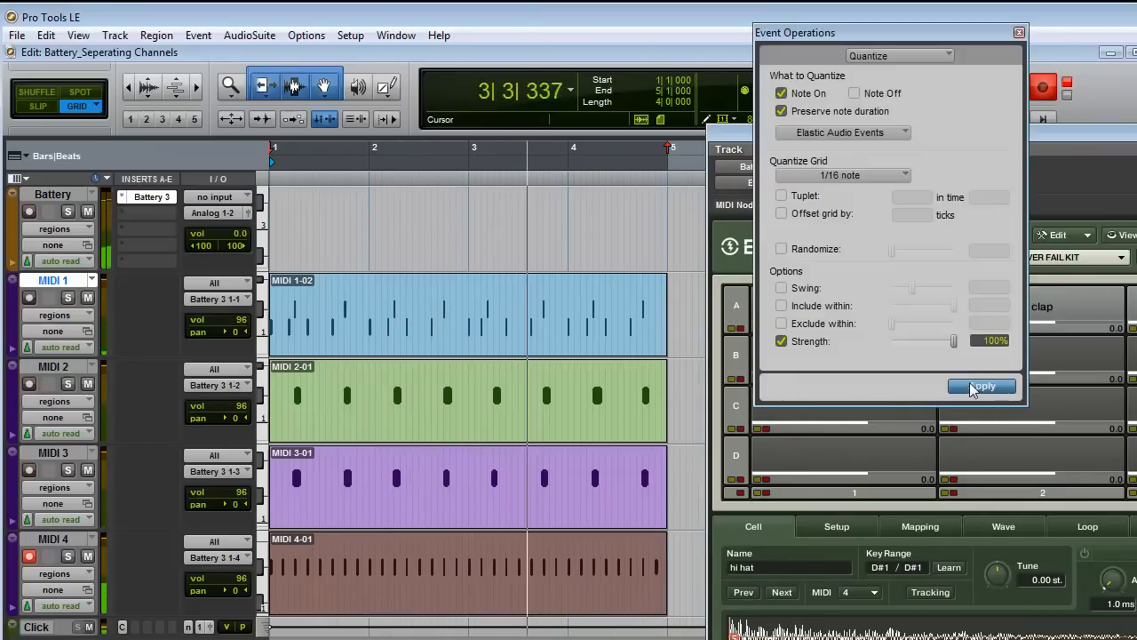
{"action": "left_click", "coordinate": [1020, 33]}
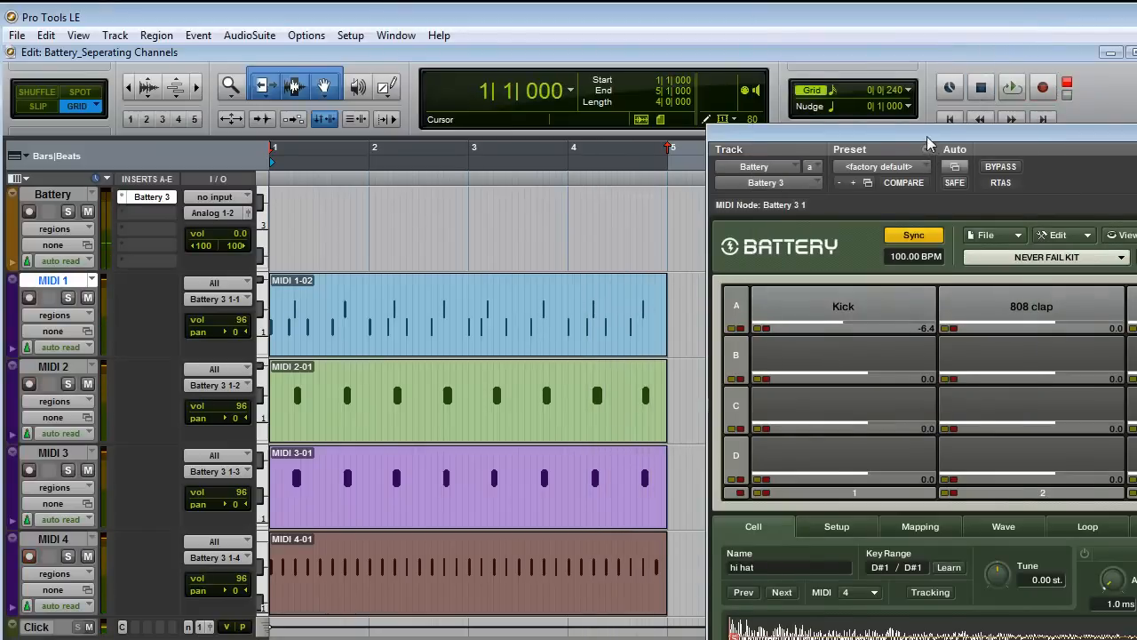
Review all four cells in the Battery window and move it clear of the recorded regions.
{"action": "left_click_drag", "start_coordinate": [928, 139], "coordinate": [545, 88]}
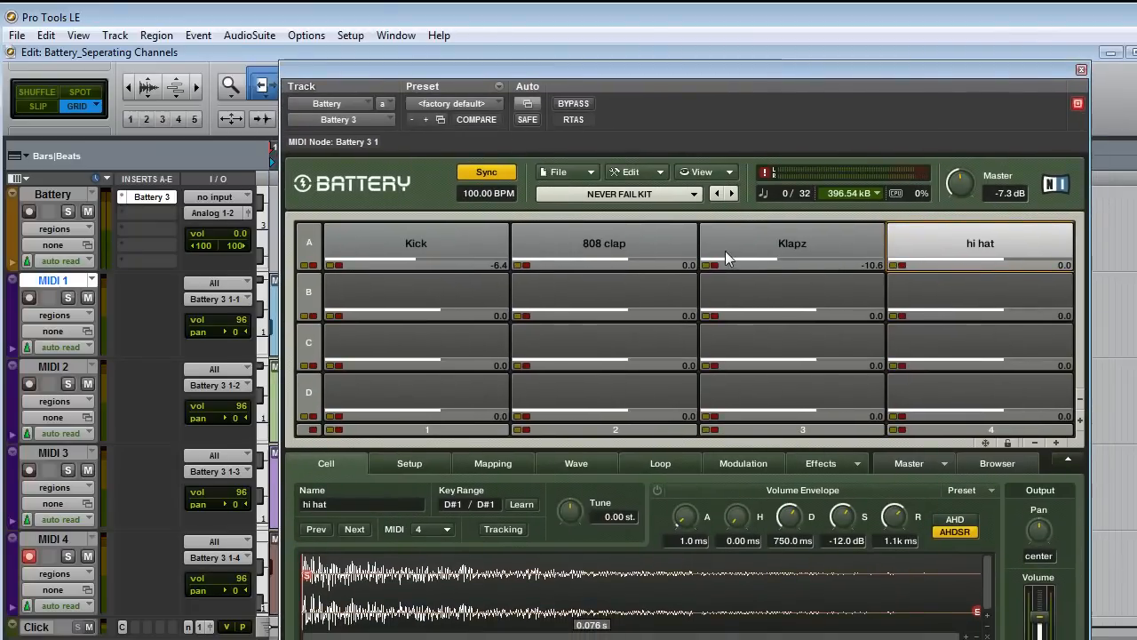
{"action": "left_click_drag", "start_coordinate": [583, 79], "coordinate": [730, 211]}
{"action": "left_click_drag", "start_coordinate": [555, 210], "coordinate": [810, 197]}
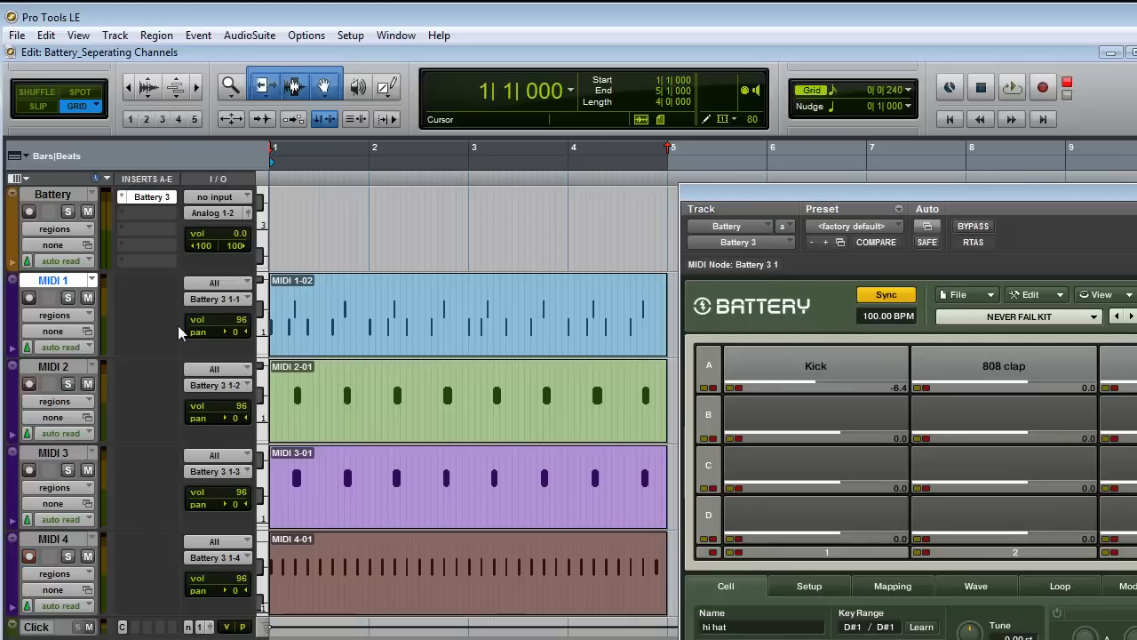
Open the MIDI 1 region in the MIDI editor and delete the upper row of C#1 notes, keeping only the kick notes.
{"action": "left_click", "coordinate": [373, 337]}
{"action": "double_click", "coordinate": [374, 340]}
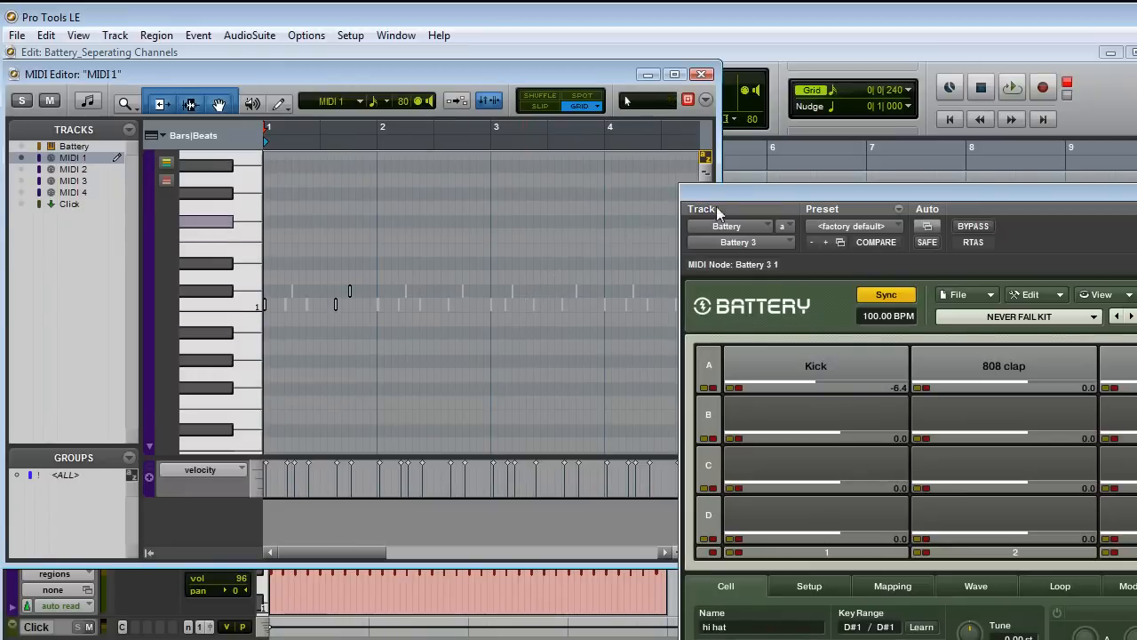
{"action": "left_click_drag", "start_coordinate": [708, 195], "coordinate": [826, 204]}
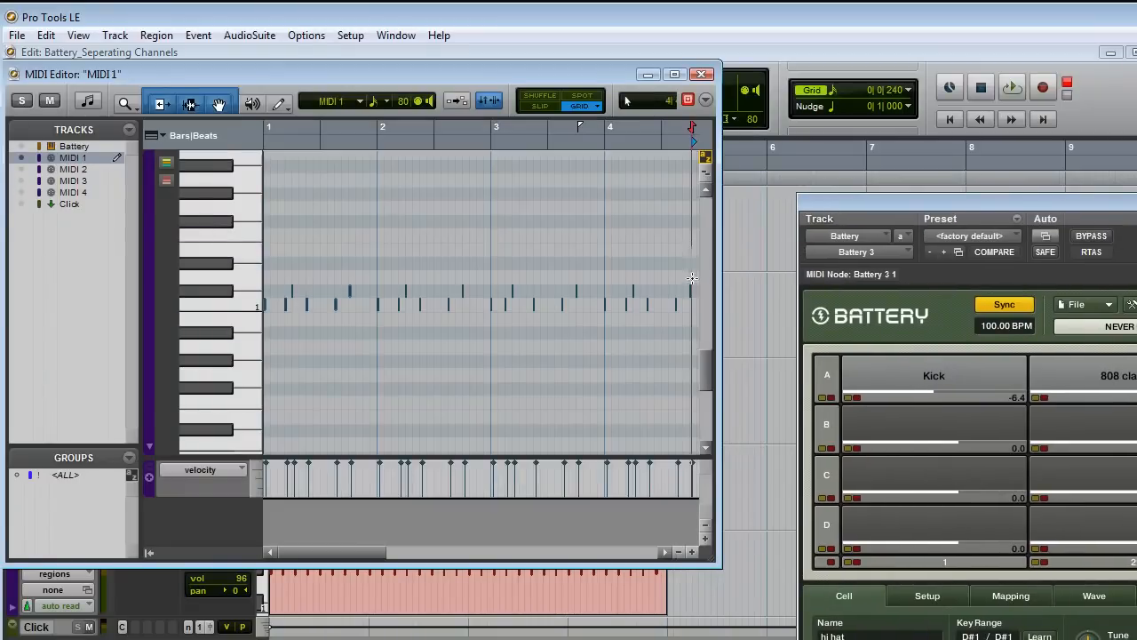
{"action": "left_click_drag", "start_coordinate": [690, 247], "coordinate": [279, 292]}
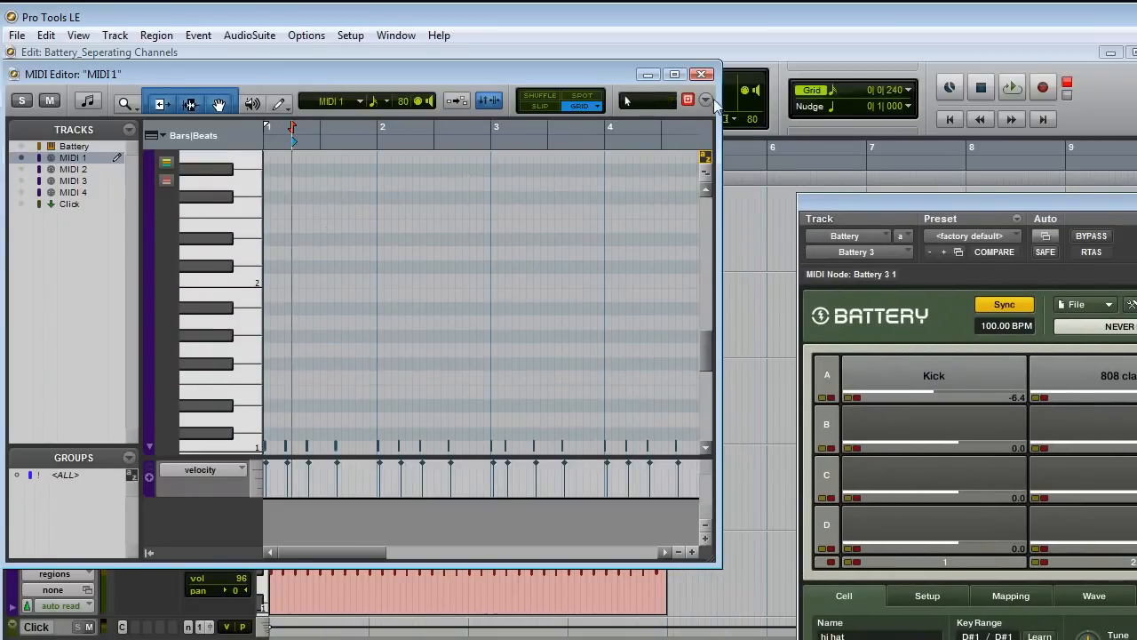
{"action": "left_click", "coordinate": [702, 74]}
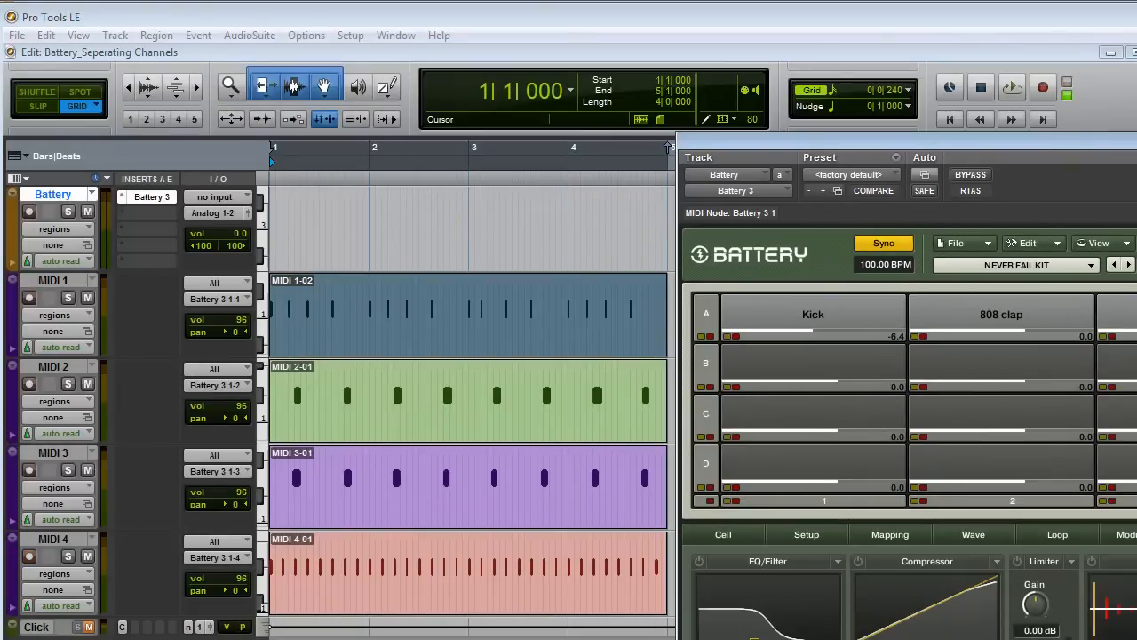
Inspect the kick notes of the MIDI 1 region in the MIDI editor, keeping the Battery window clear of it, and close the editor.
{"action": "double_click", "coordinate": [484, 345]}
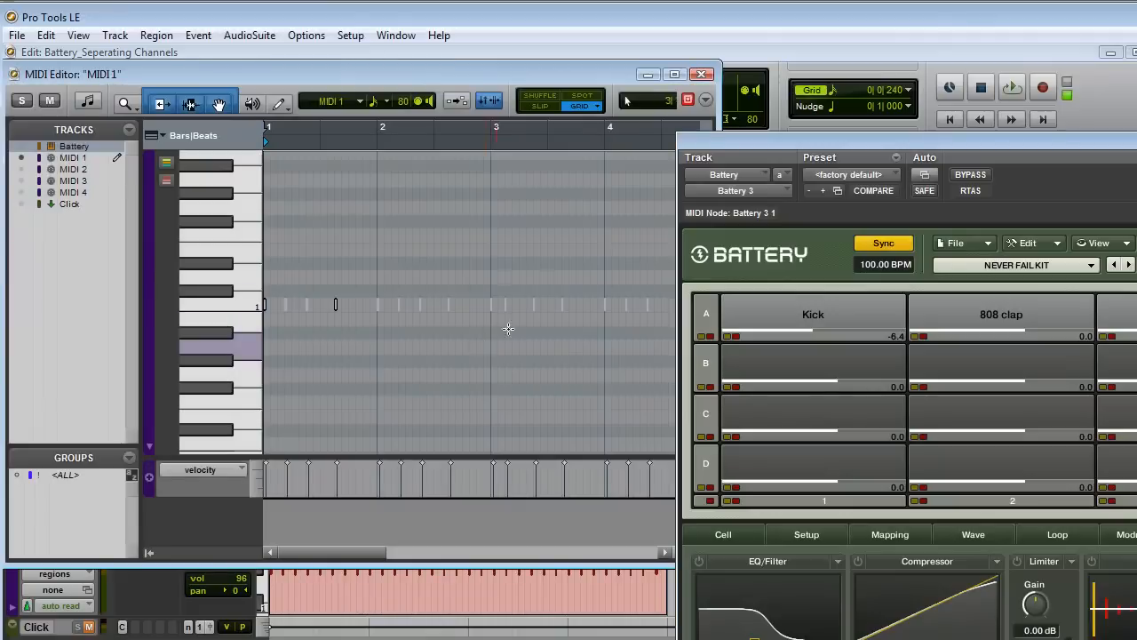
{"action": "left_click_drag", "start_coordinate": [719, 140], "coordinate": [819, 144]}
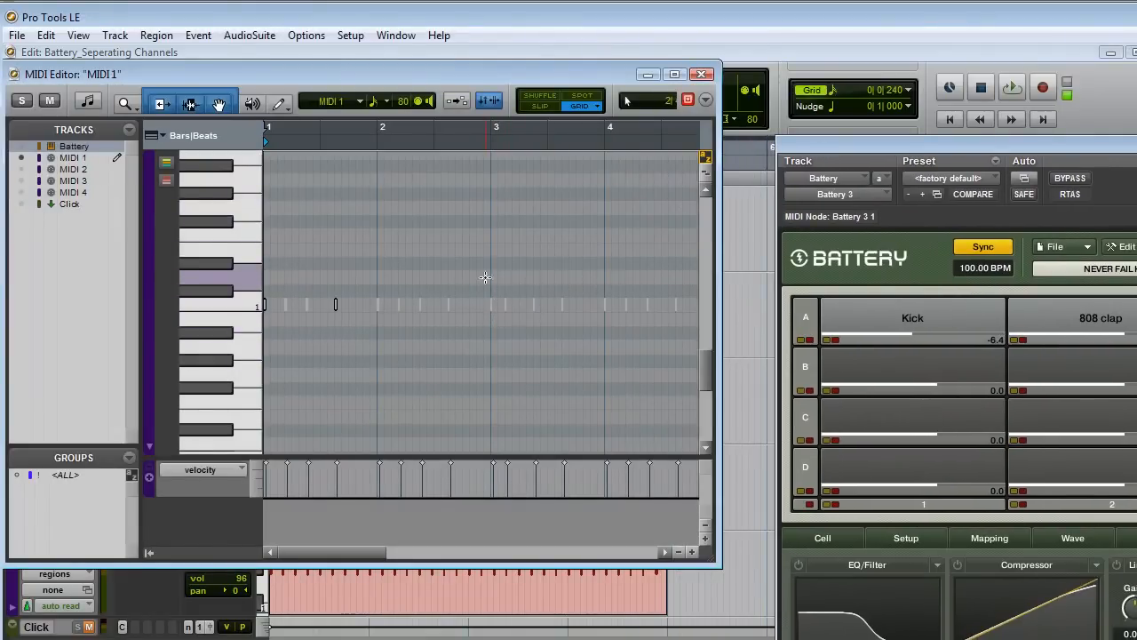
{"action": "left_click", "coordinate": [493, 305]}
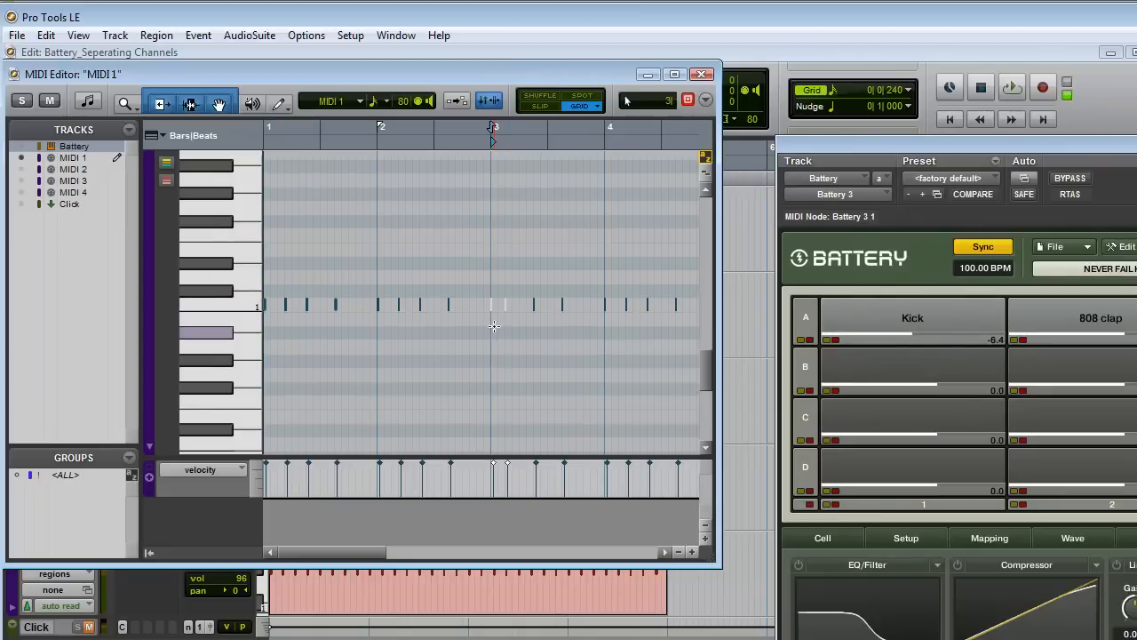
{"action": "left_click", "coordinate": [702, 74]}
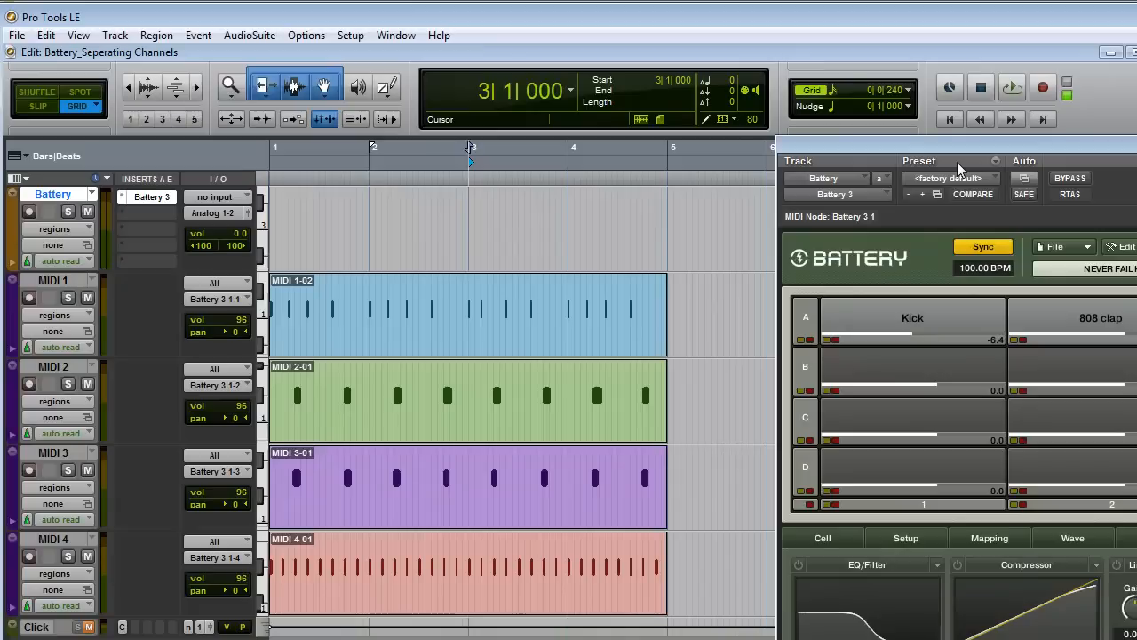
{"action": "left_click", "coordinate": [587, 346]}
{"action": "double_click", "coordinate": [586, 345]}
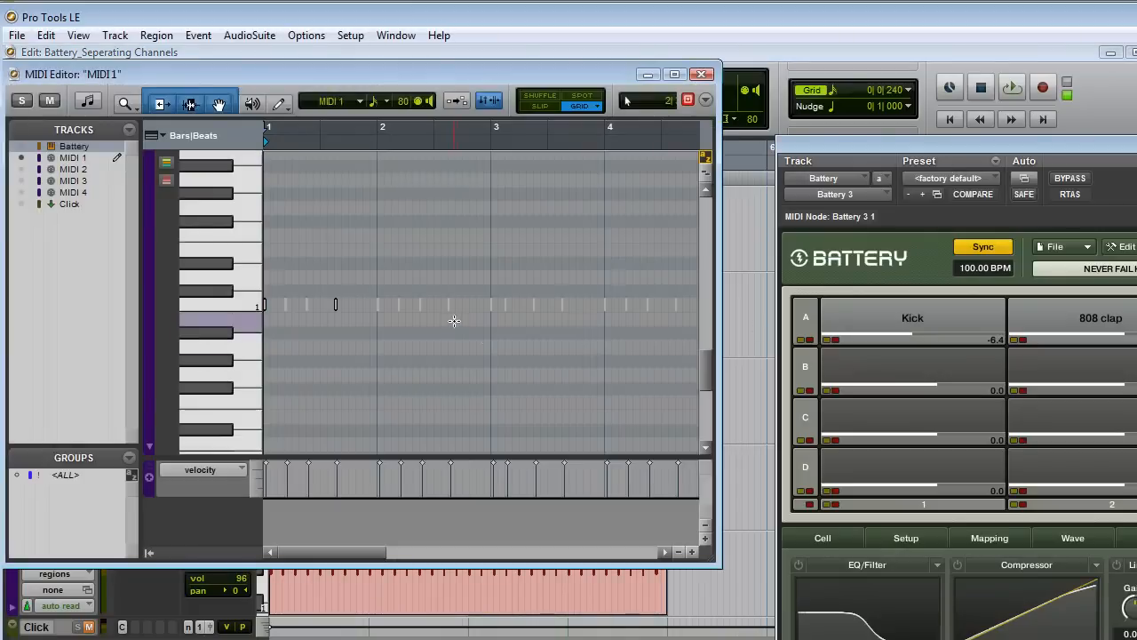
{"action": "left_click", "coordinate": [453, 316]}
{"action": "left_click", "coordinate": [702, 74]}
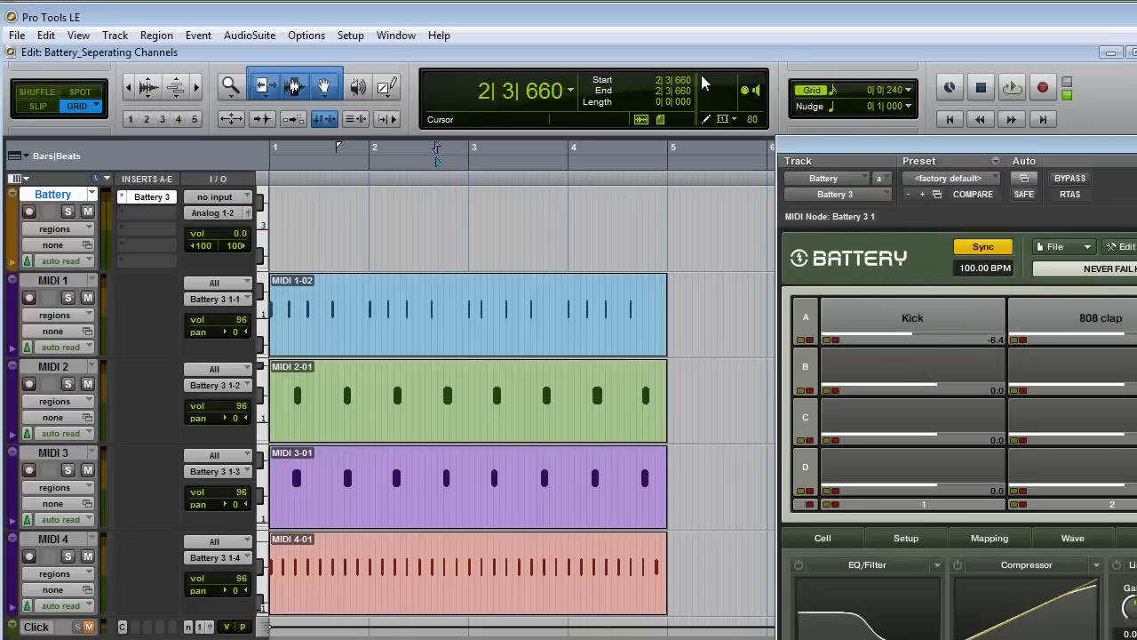
Play back the four MIDI tracks together briefly from 2|4|000 and bring the whole Battery window back into view.
{"action": "left_click", "coordinate": [482, 345]}
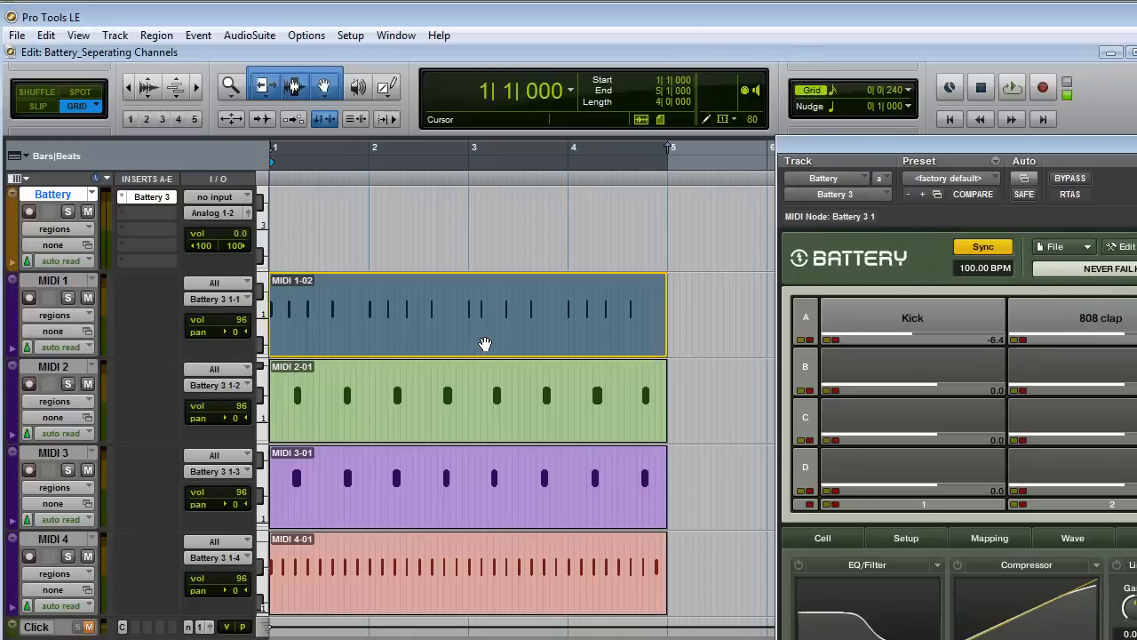
{"action": "left_click", "coordinate": [445, 308]}
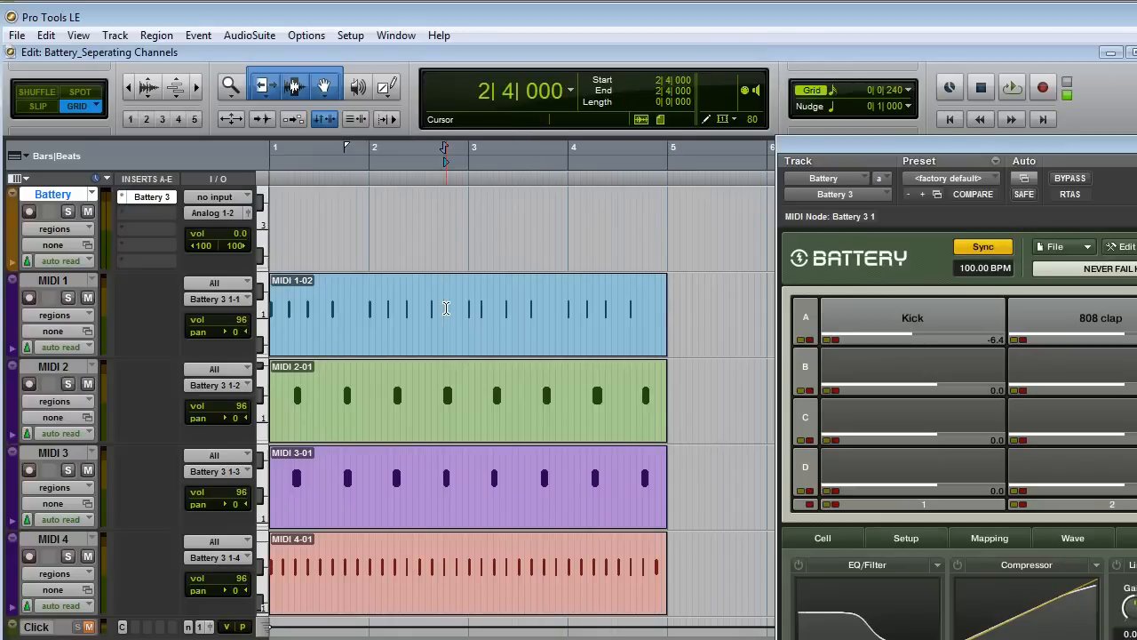
{"action": "key", "text": "space"}
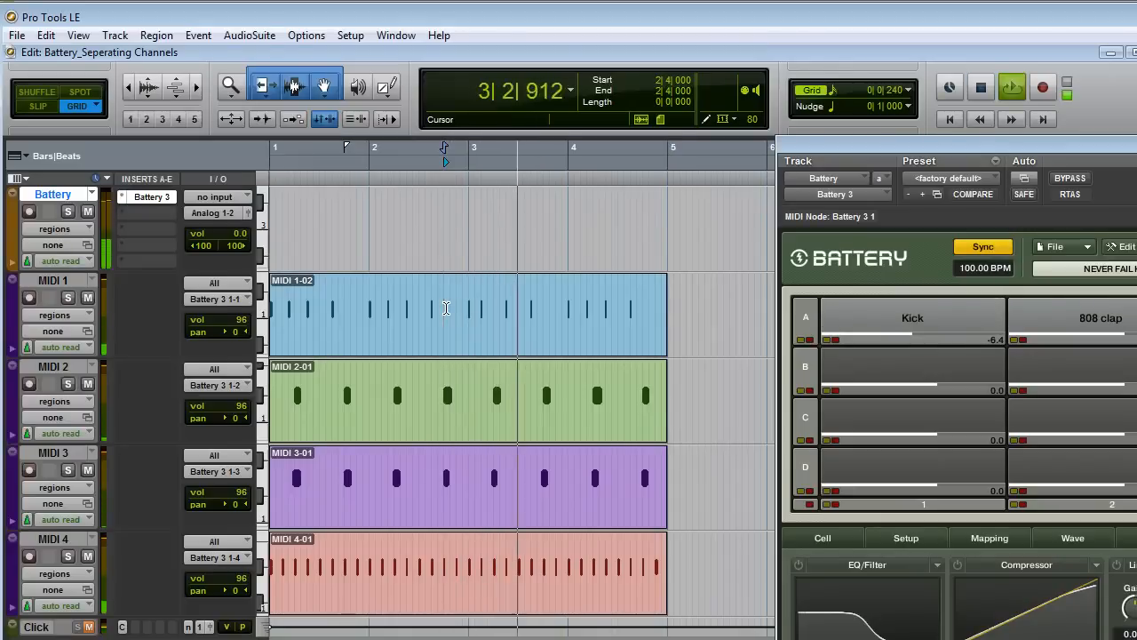
{"action": "key", "text": "space"}
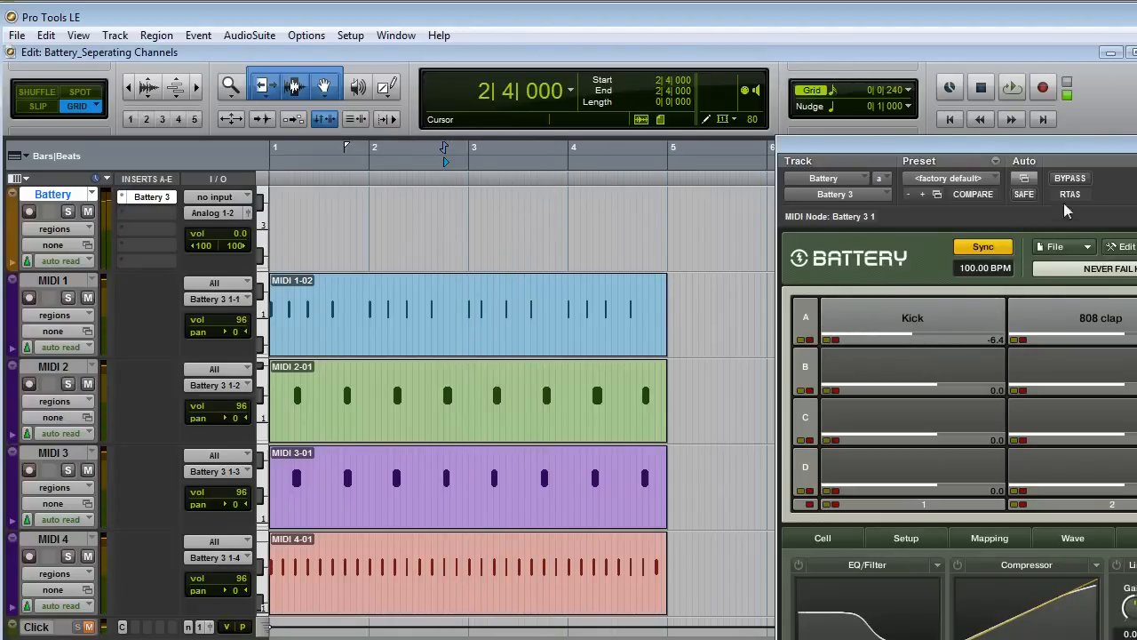
{"action": "left_click_drag", "start_coordinate": [1135, 147], "coordinate": [654, 69]}
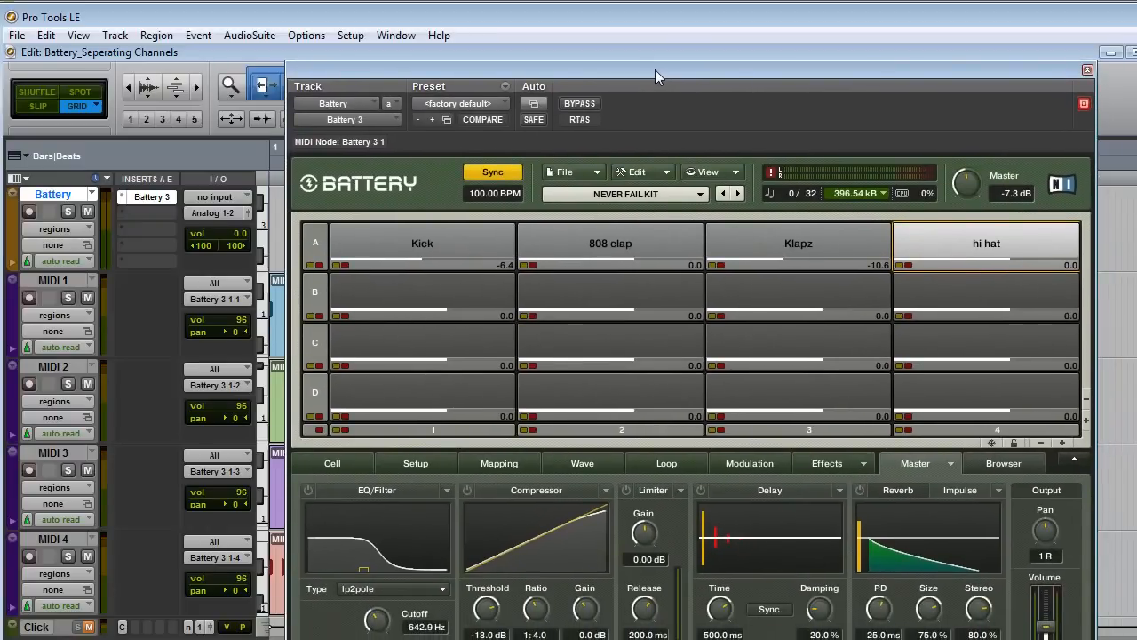